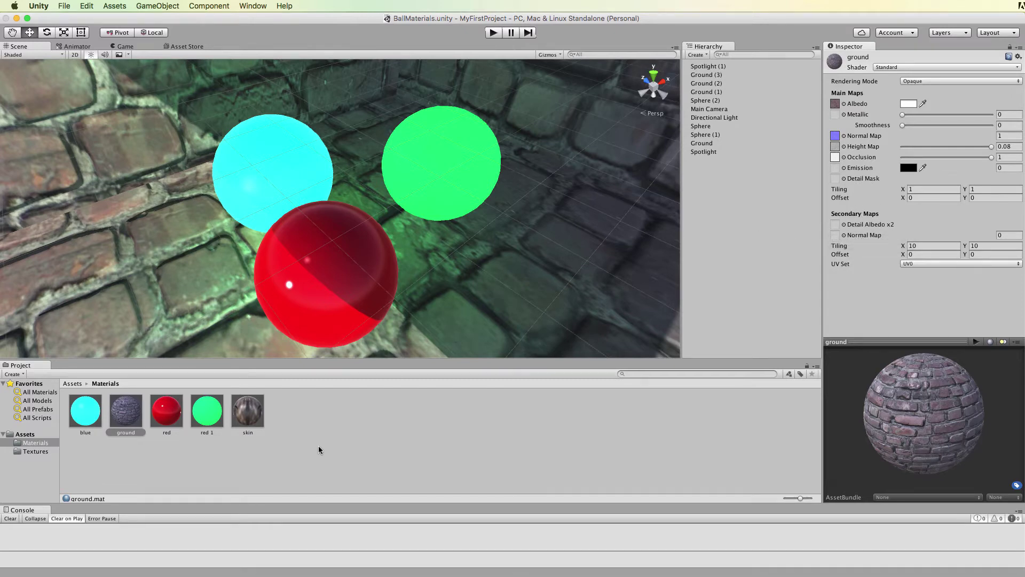
# Step: Select the brick ground material to view its settings
pyautogui.click(122, 421)
pyautogui.click(346, 430)
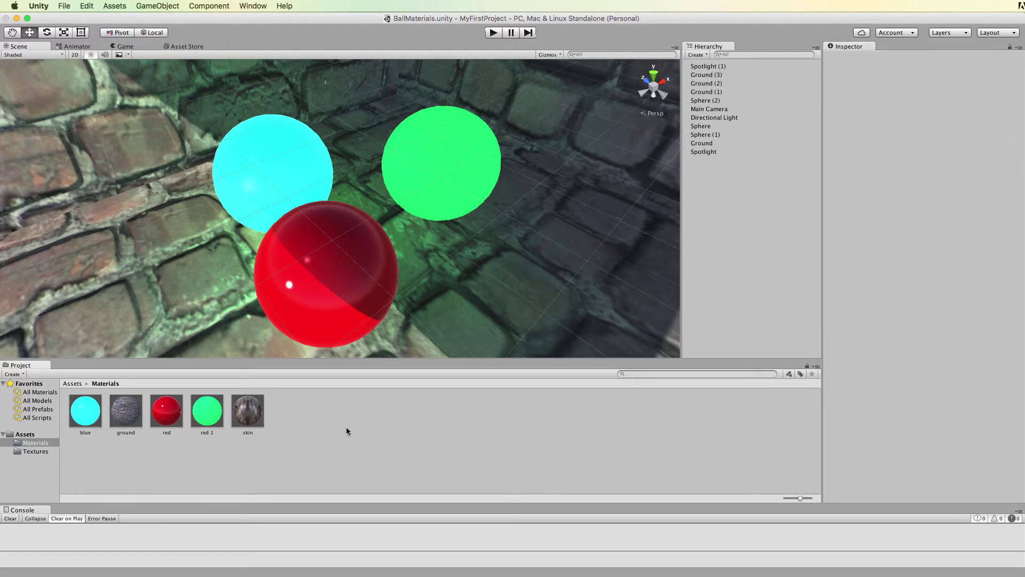
pyautogui.click(139, 419)
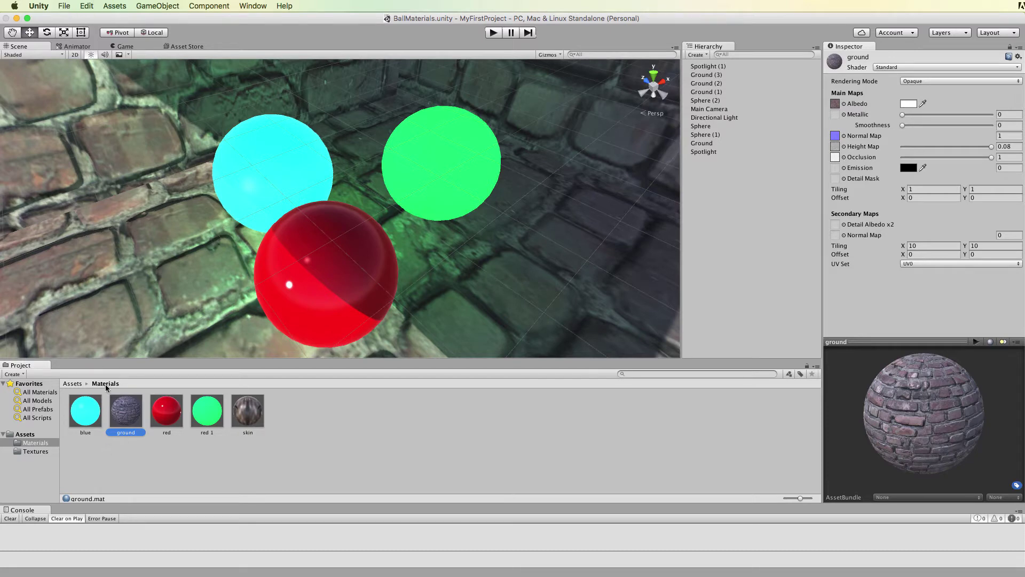
# Step: Create a new empty scene and show the top-level Assets folder
pyautogui.click(64, 6)
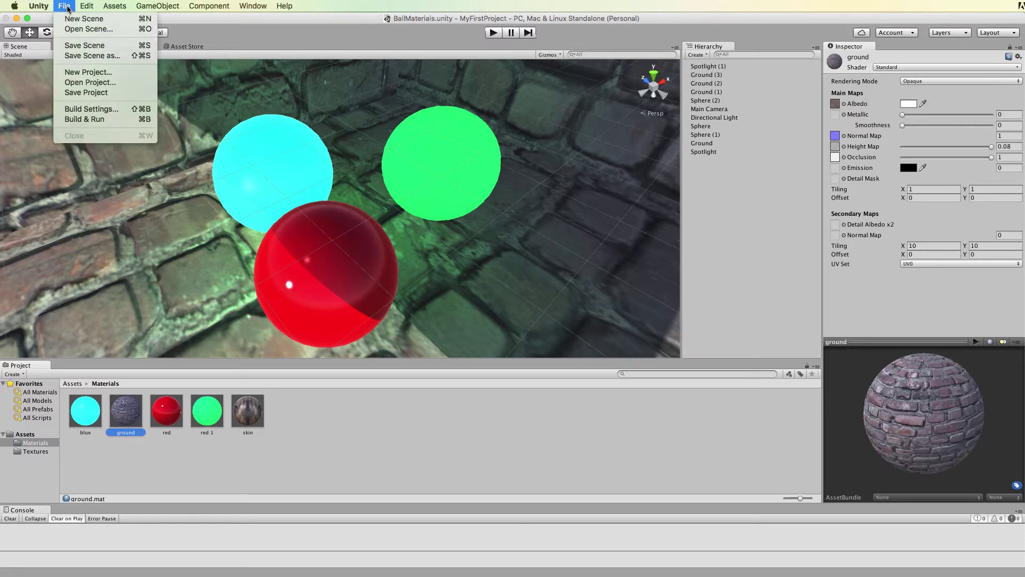
pyautogui.click(97, 22)
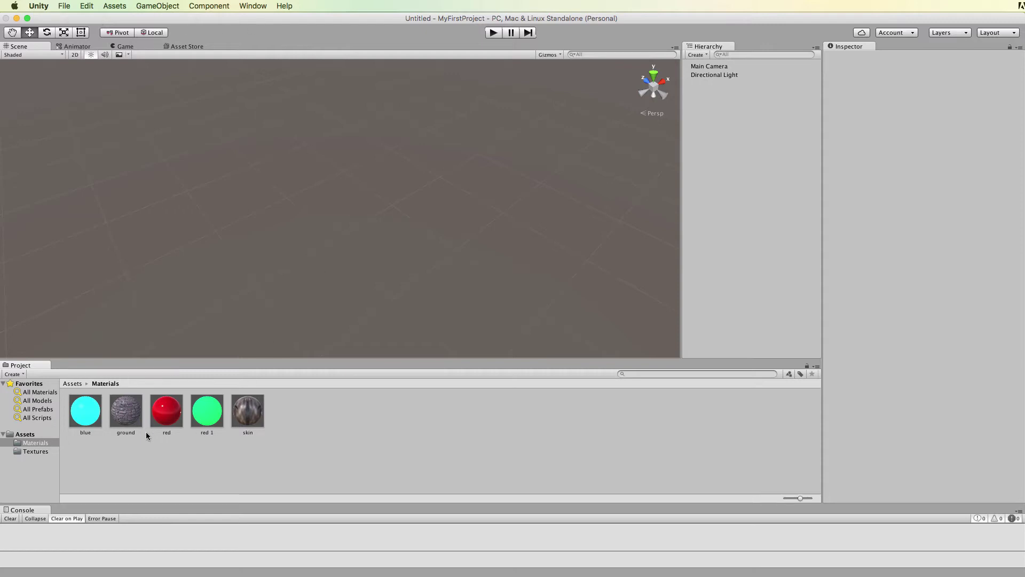
pyautogui.click(24, 435)
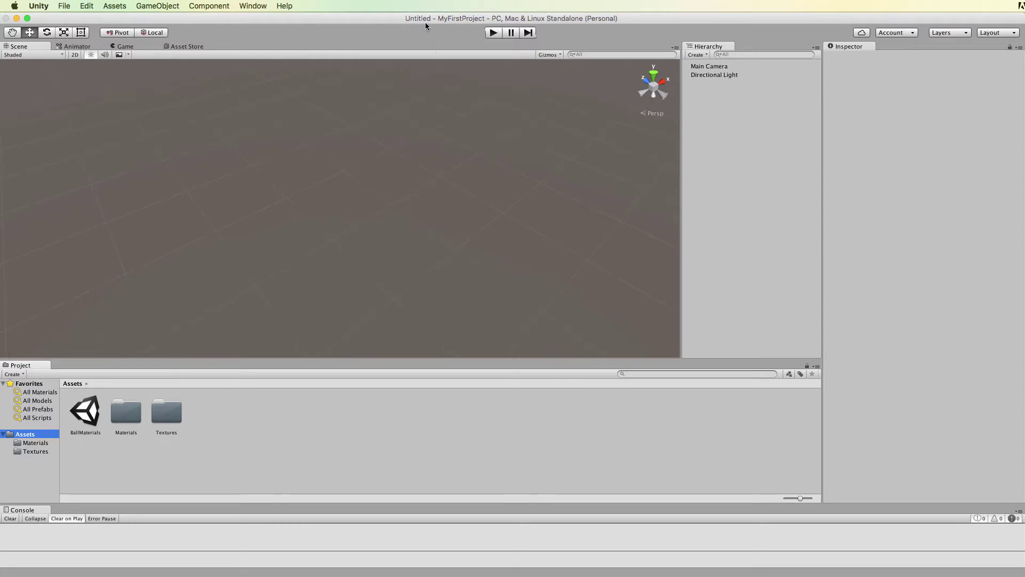
# Step: Save the new scene as wall in Assets and open wall.unity
pyautogui.click(64, 6)
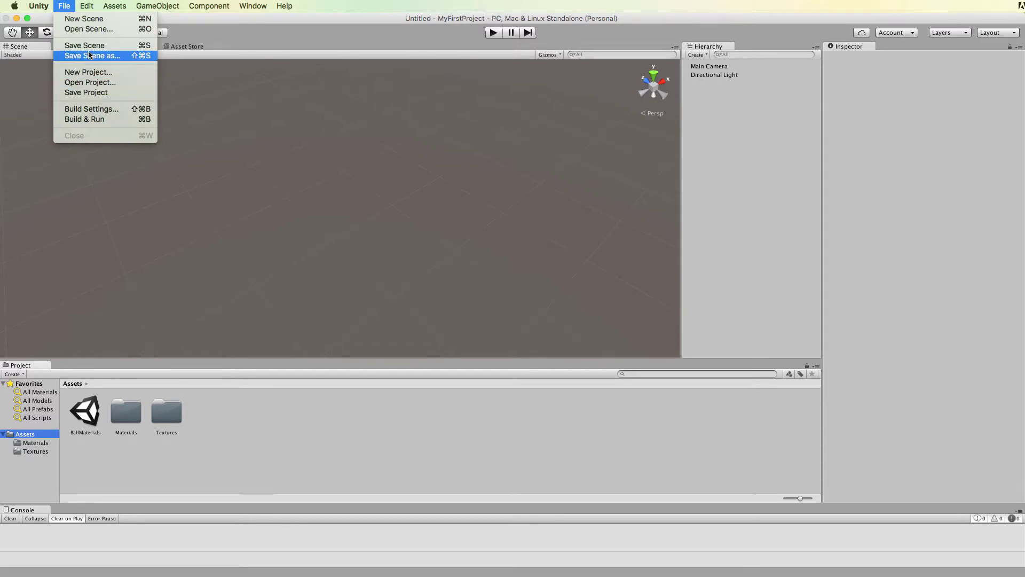
pyautogui.click(105, 46)
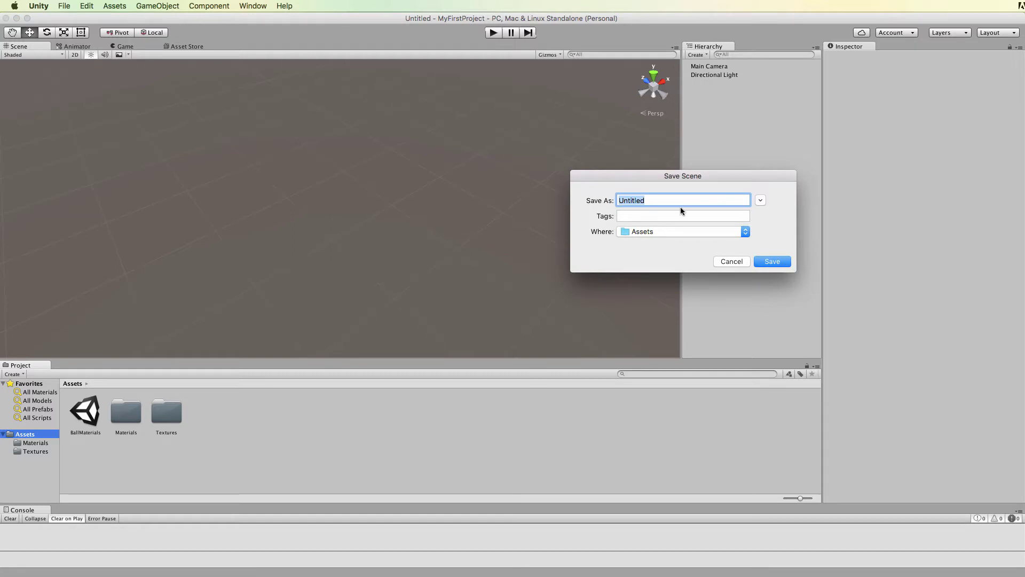
pyautogui.write('wall')
pyautogui.click(771, 262)
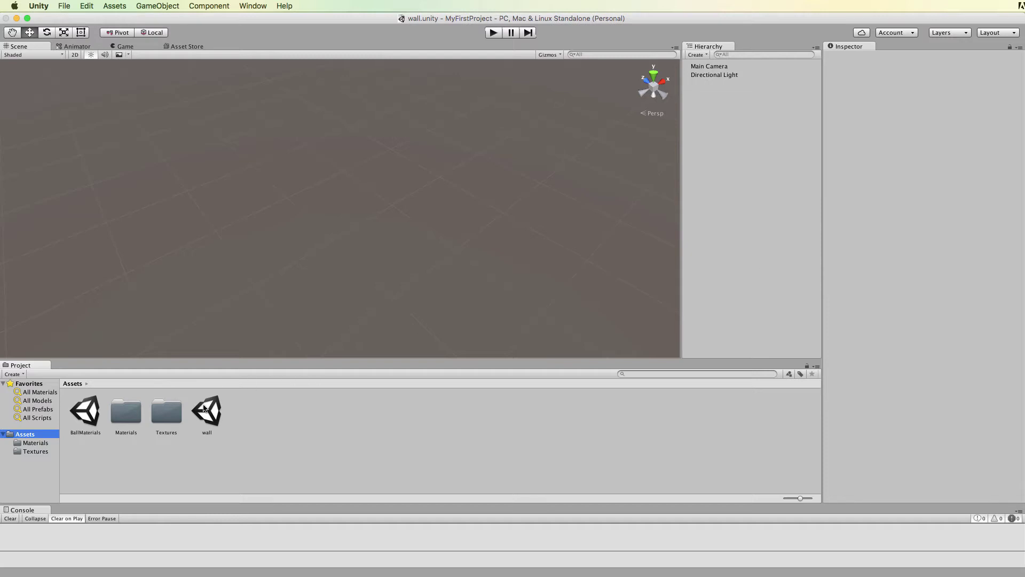
pyautogui.doubleClick(85, 411)
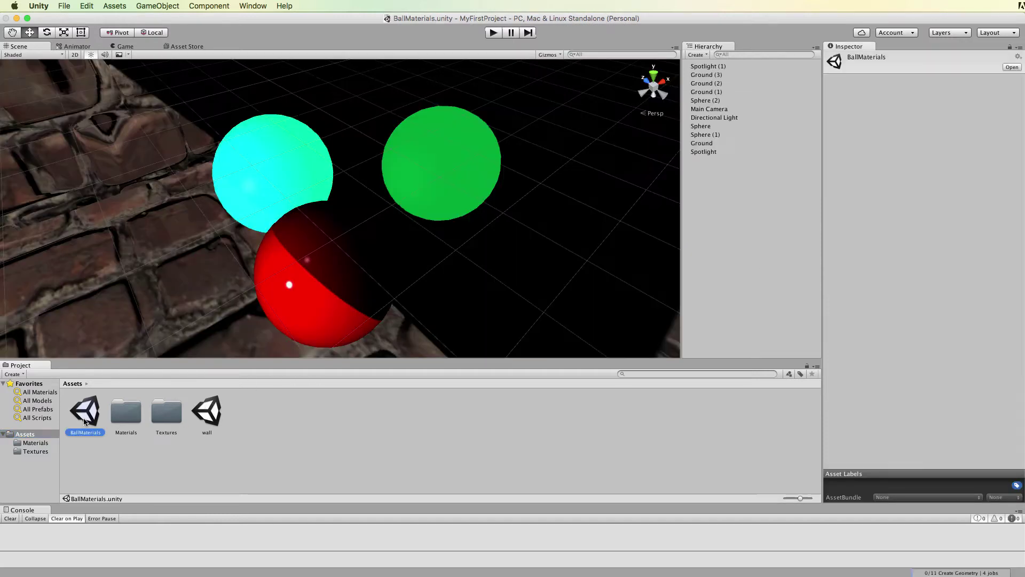
pyautogui.doubleClick(207, 416)
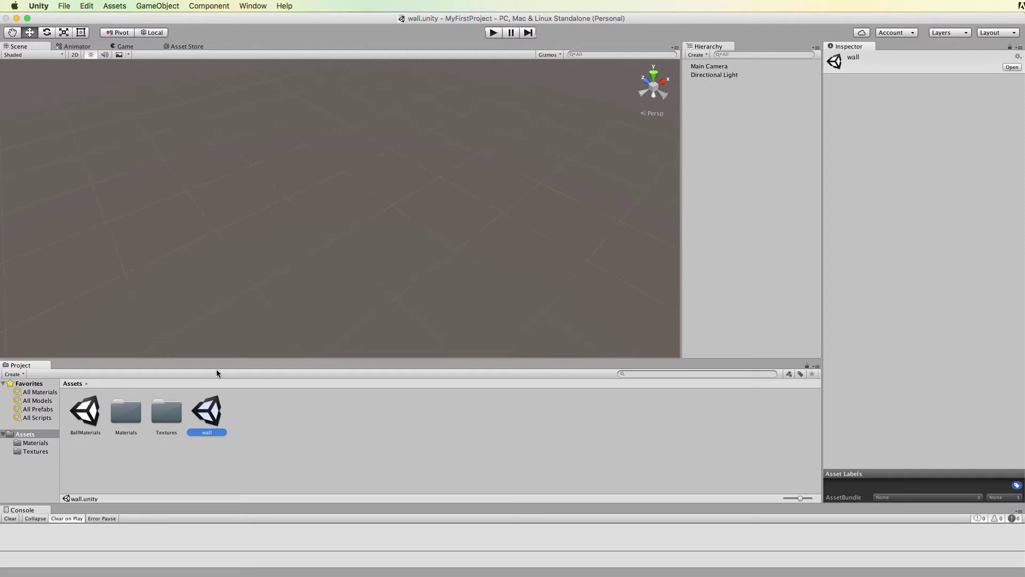
# Step: Add a 3D cube to the wall scene
pyautogui.click(167, 8)
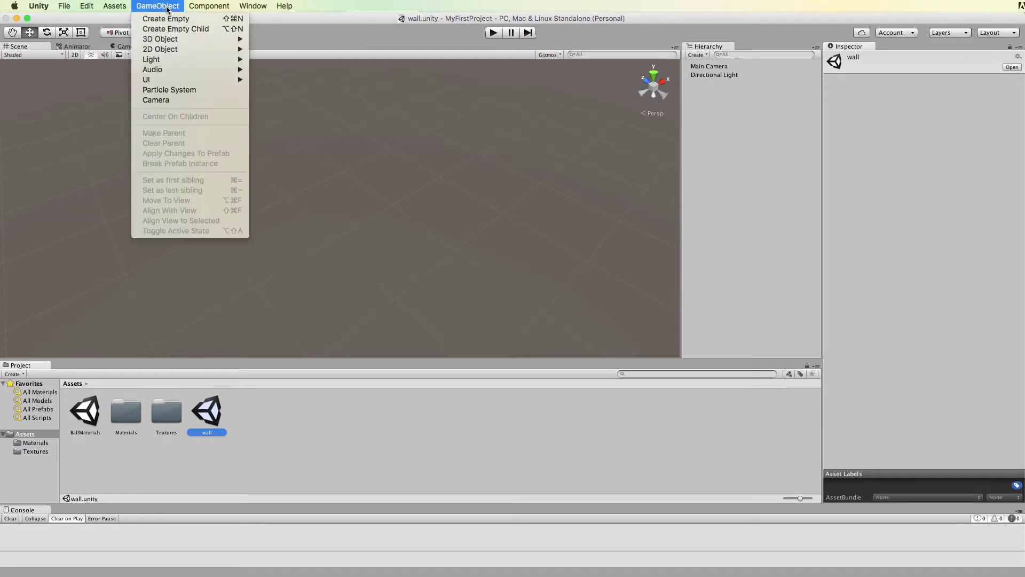
pyautogui.moveTo(160, 39)
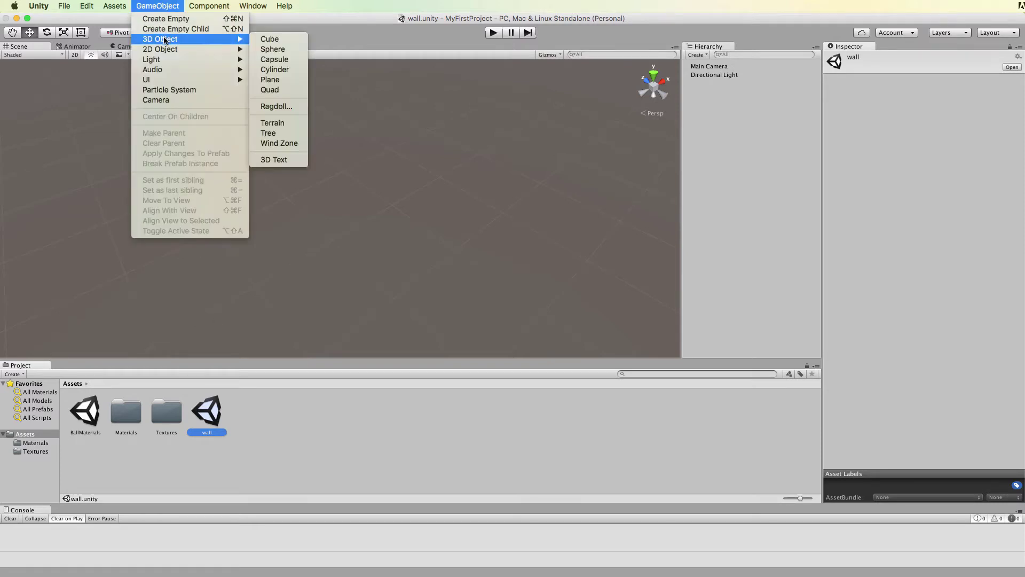
pyautogui.click(280, 40)
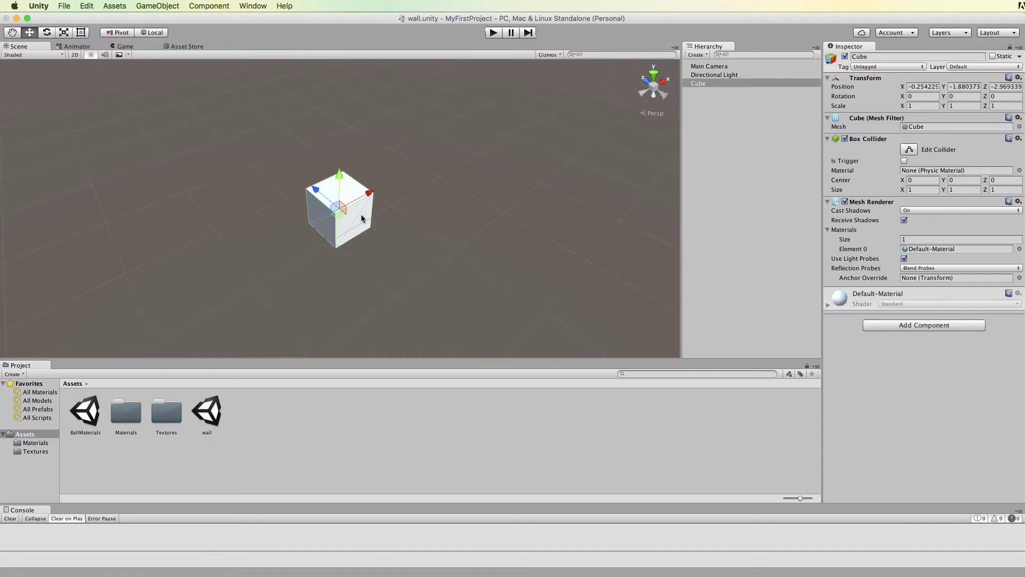
# Step: Scale the cube into a tall, thin wall about 10.2 × 11.8 × 1
pyautogui.press('r')
pyautogui.moveTo(370, 193); pyautogui.dragTo(490, 117)
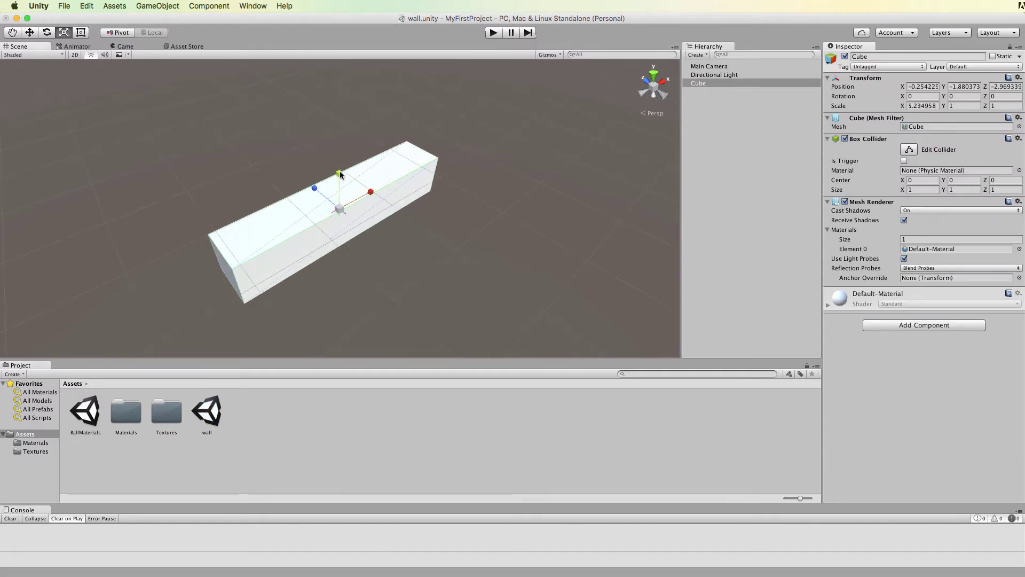
pyautogui.moveTo(340, 174); pyautogui.dragTo(347, 127)
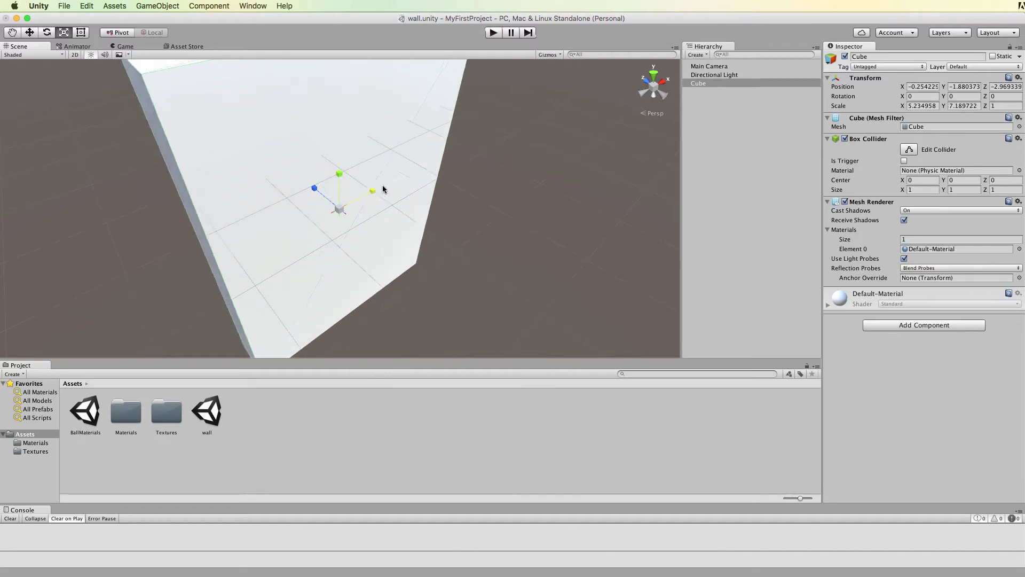
pyautogui.moveTo(377, 188); pyautogui.dragTo(342, 145)
pyautogui.keyDown('alt'); pyautogui.moveTo(374, 283); pyautogui.dragTo(465, 222); pyautogui.keyUp('alt')
# Step: Orbit around the wall and check how it looks through the Game camera
pyautogui.keyDown('alt'); pyautogui.moveTo(398, 217); pyautogui.dragTo(493, 230); pyautogui.keyUp('alt')
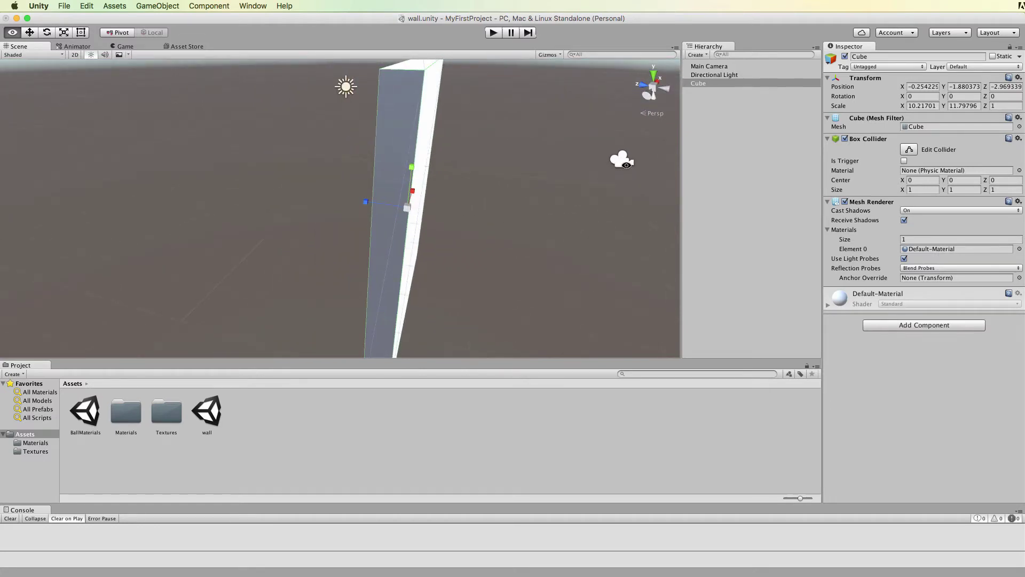
pyautogui.keyDown('alt'); pyautogui.moveTo(476, 188); pyautogui.dragTo(417, 172); pyautogui.keyUp('alt')
pyautogui.moveTo(512, 189)
pyautogui.keyDown('alt'); pyautogui.mouseDown()
pyautogui.moveTo(455, 190)
pyautogui.moveTo(513, 194)
pyautogui.mouseUp(); pyautogui.keyUp('alt')
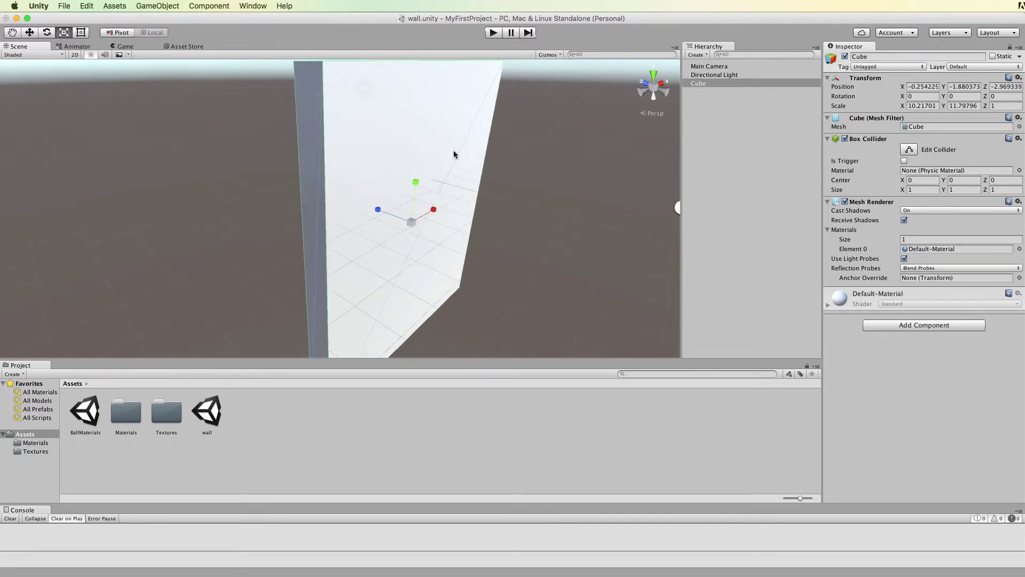
pyautogui.click(126, 46)
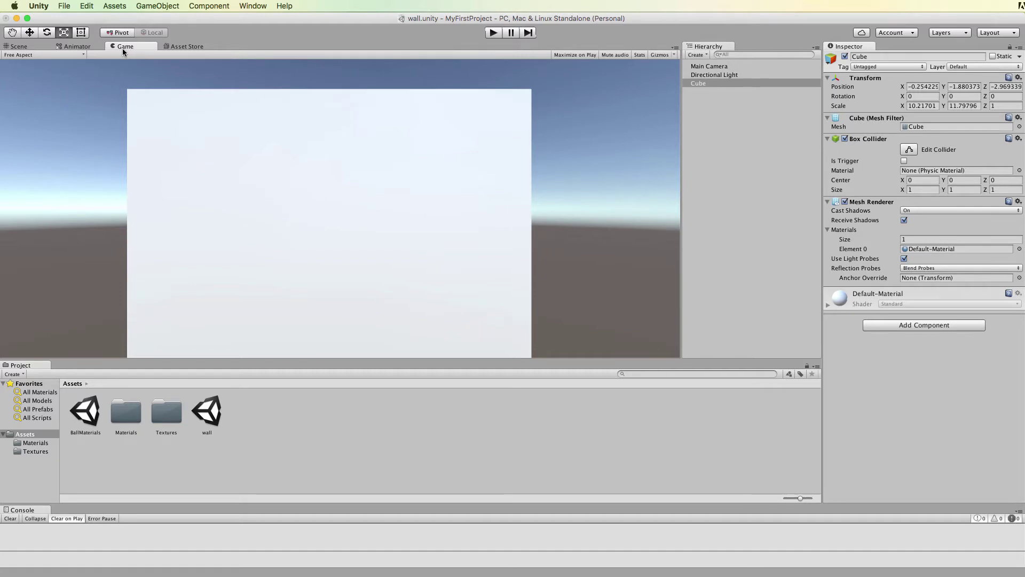
pyautogui.click(19, 47)
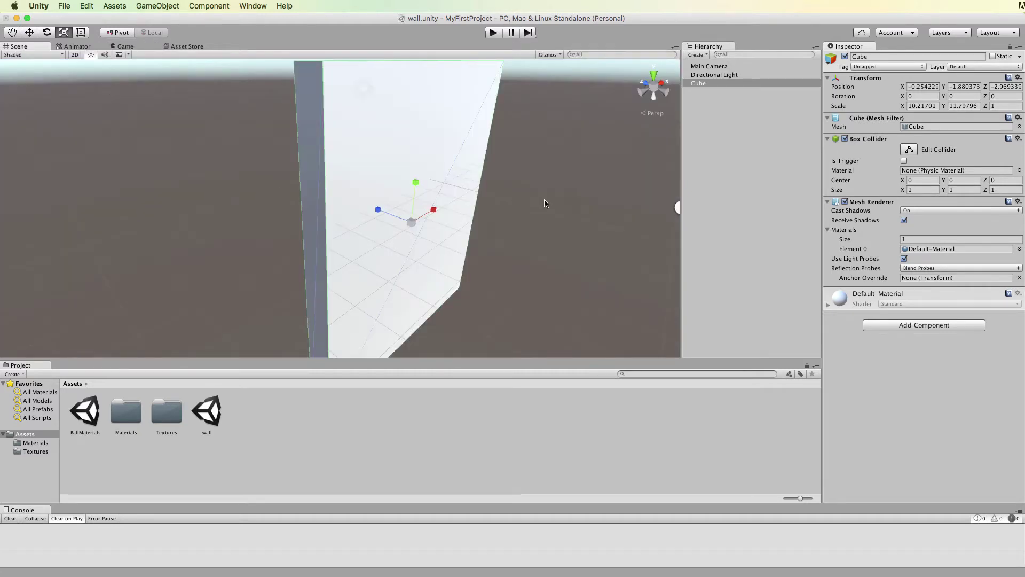
pyautogui.scroll(-3, 546, 203)
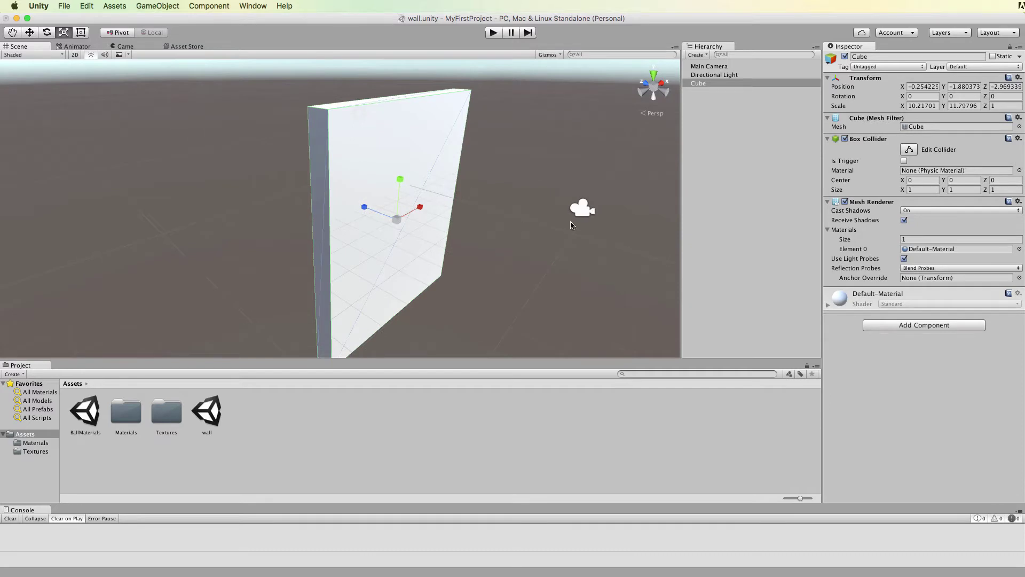
pyautogui.moveTo(536, 215); pyautogui.dragTo(490, 190, button='middle')
pyautogui.scroll(2, 504, 184)
pyautogui.scroll(2, 488, 190)
pyautogui.moveTo(494, 198)
pyautogui.keyDown('alt'); pyautogui.mouseDown()
pyautogui.moveTo(488, 174)
pyautogui.moveTo(482, 187)
pyautogui.mouseUp(); pyautogui.keyUp('alt')
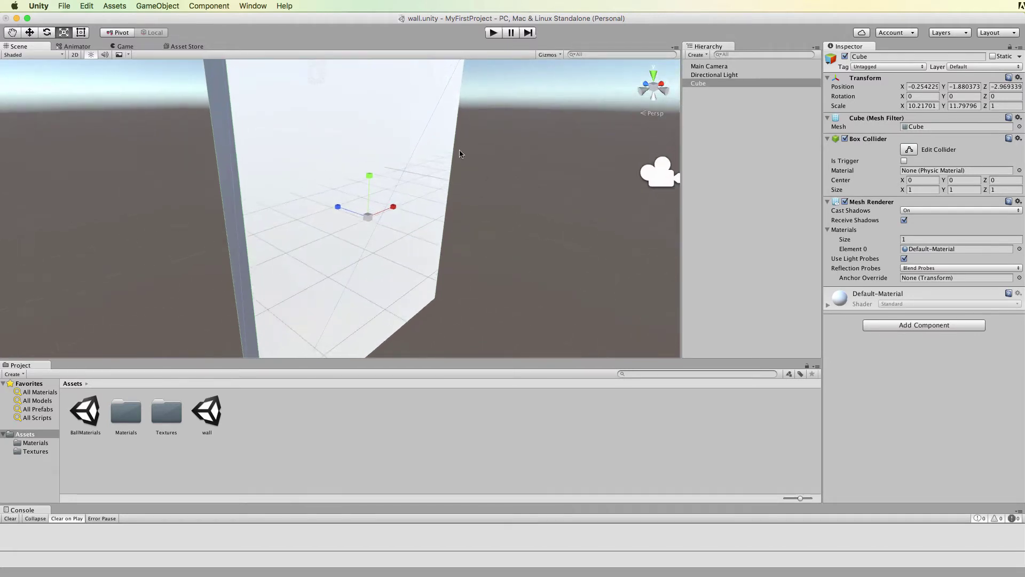
pyautogui.press('r')
# Step: Align the Main Camera with the current scene viewpoint
pyautogui.click(712, 68)
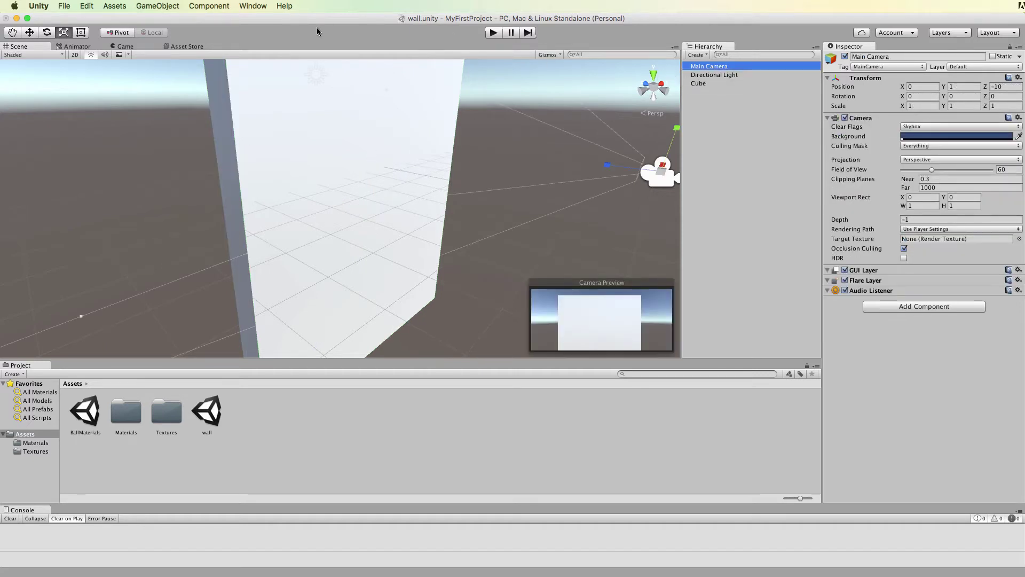
pyautogui.click(155, 7)
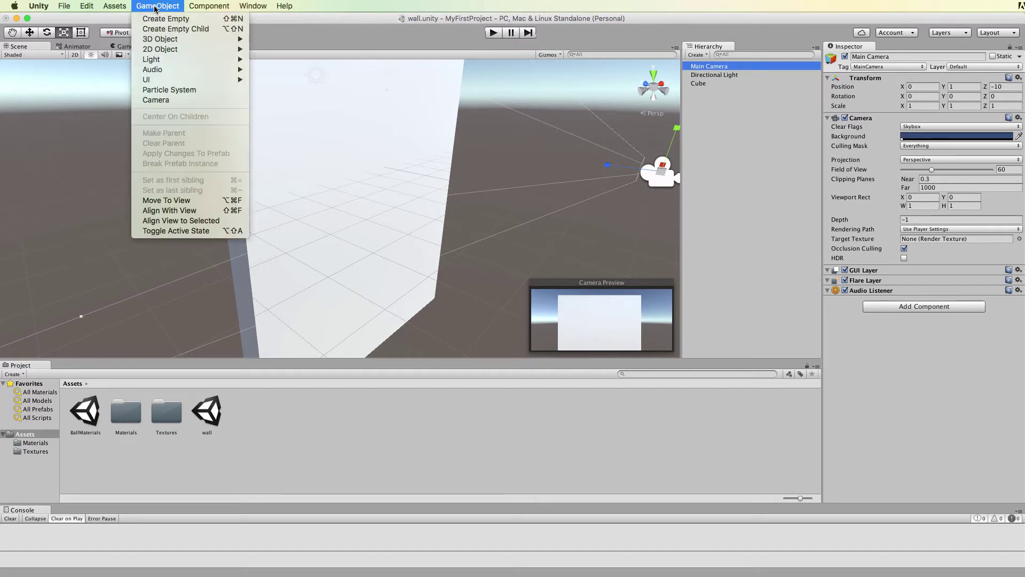
pyautogui.click(191, 212)
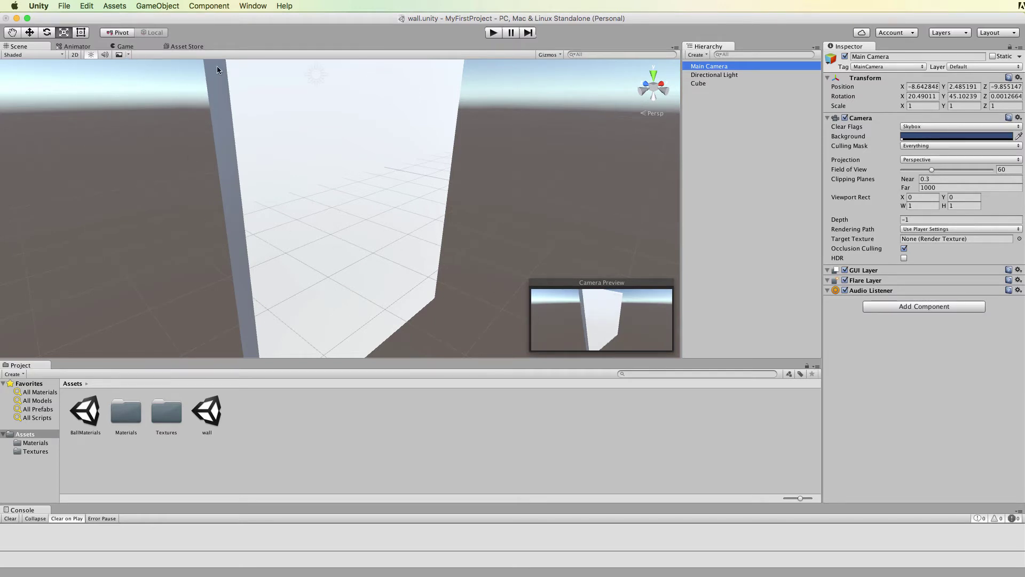
# Step: Check the wall in the Game view and orbit the scene view to face it
pyautogui.click(126, 46)
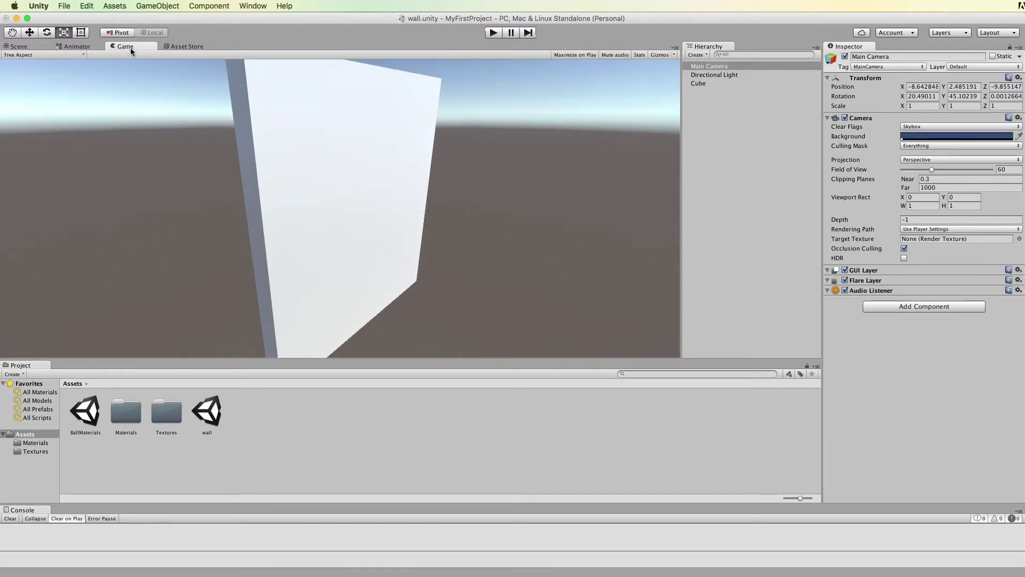
pyautogui.click(23, 46)
pyautogui.press('f')
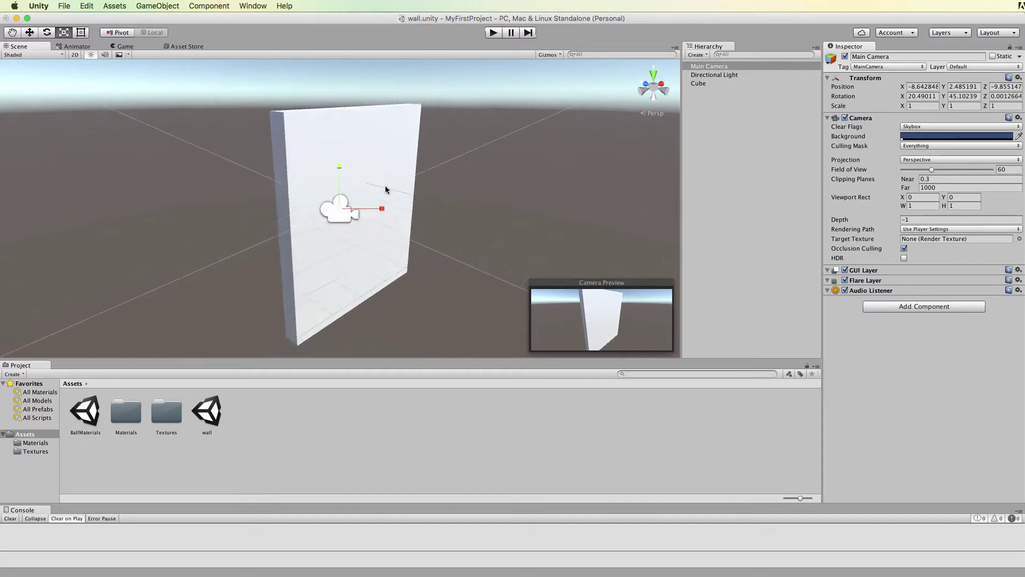
pyautogui.keyDown('alt'); pyautogui.moveTo(459, 199); pyautogui.dragTo(383, 291); pyautogui.keyUp('alt')
pyautogui.click(125, 47)
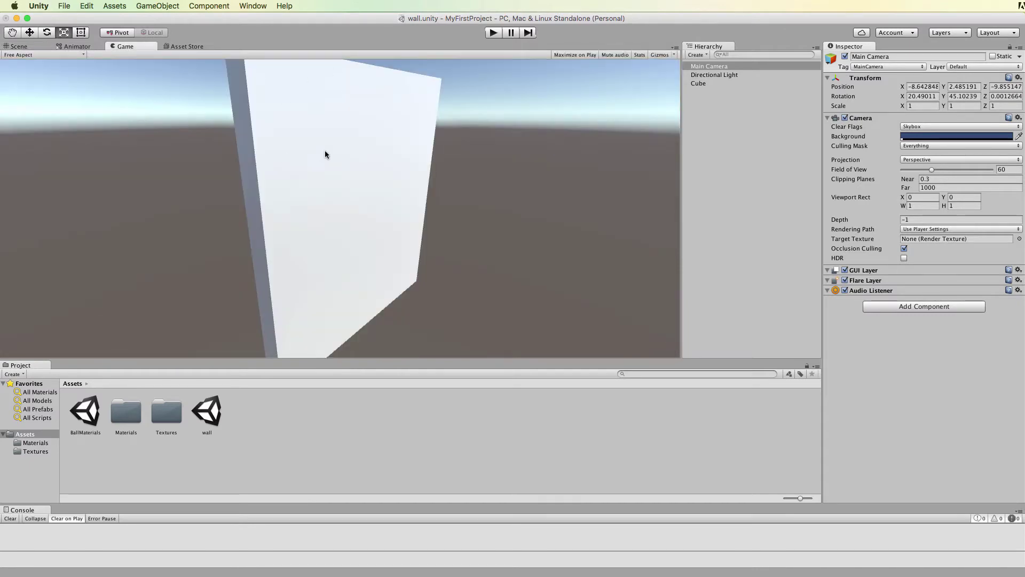
pyautogui.click(18, 46)
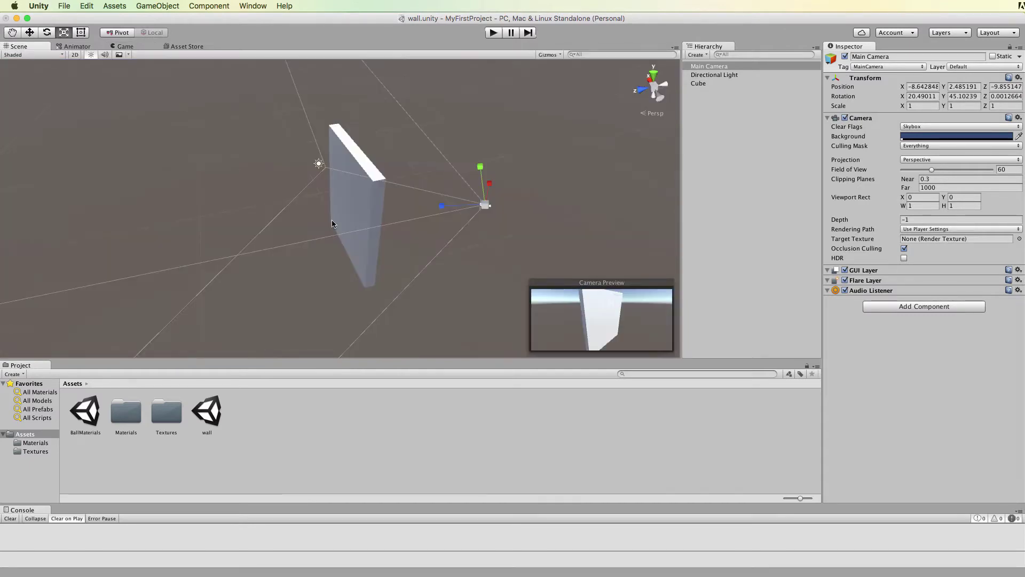
pyautogui.keyDown('alt'); pyautogui.moveTo(540, 216); pyautogui.dragTo(435, 209); pyautogui.keyUp('alt')
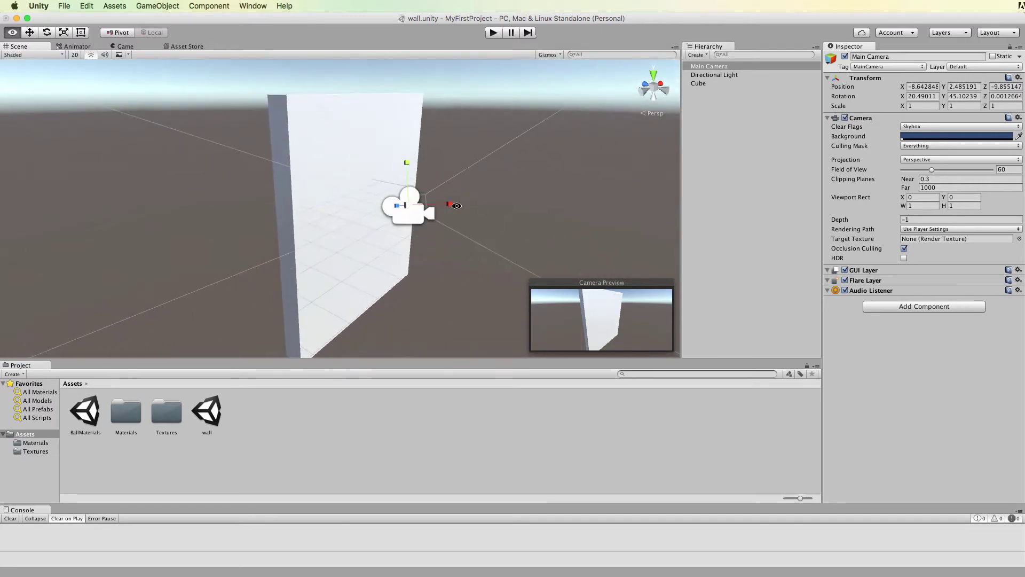
pyautogui.keyDown('alt'); pyautogui.moveTo(453, 213); pyautogui.dragTo(433, 229); pyautogui.keyUp('alt')
# Step: Duplicate the brick ground material in Materials and rename the copy wall
pyautogui.doubleClick(140, 422)
pyautogui.click(131, 417)
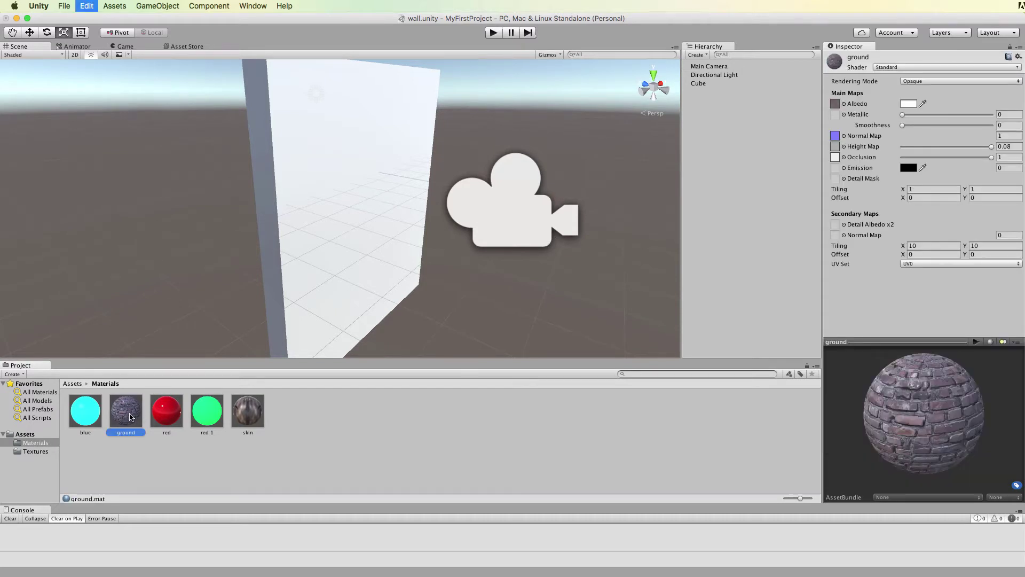
pyautogui.press('super+d')
pyautogui.click(184, 444)
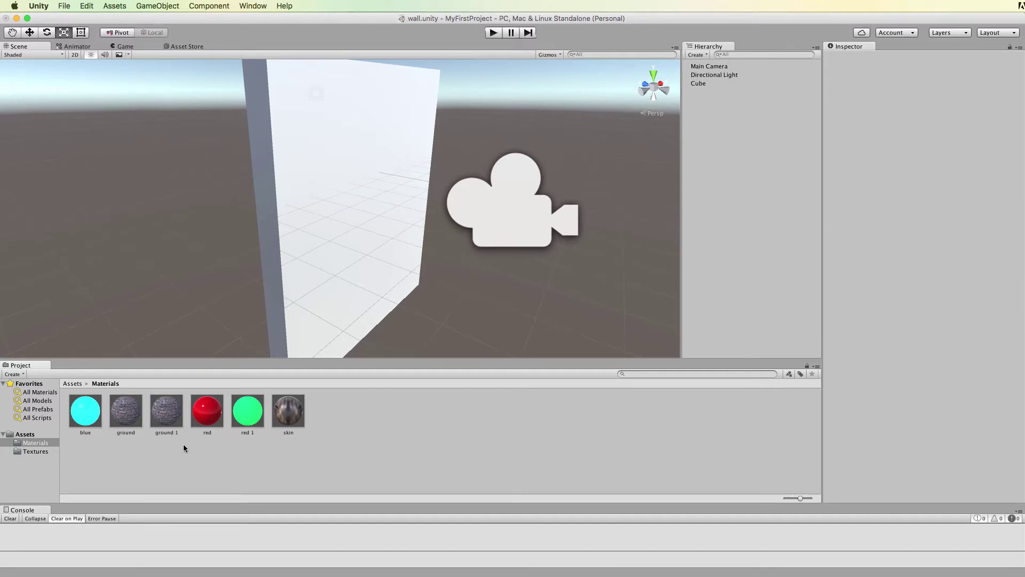
pyautogui.click(169, 431)
pyautogui.click(171, 434)
pyautogui.write('wall')
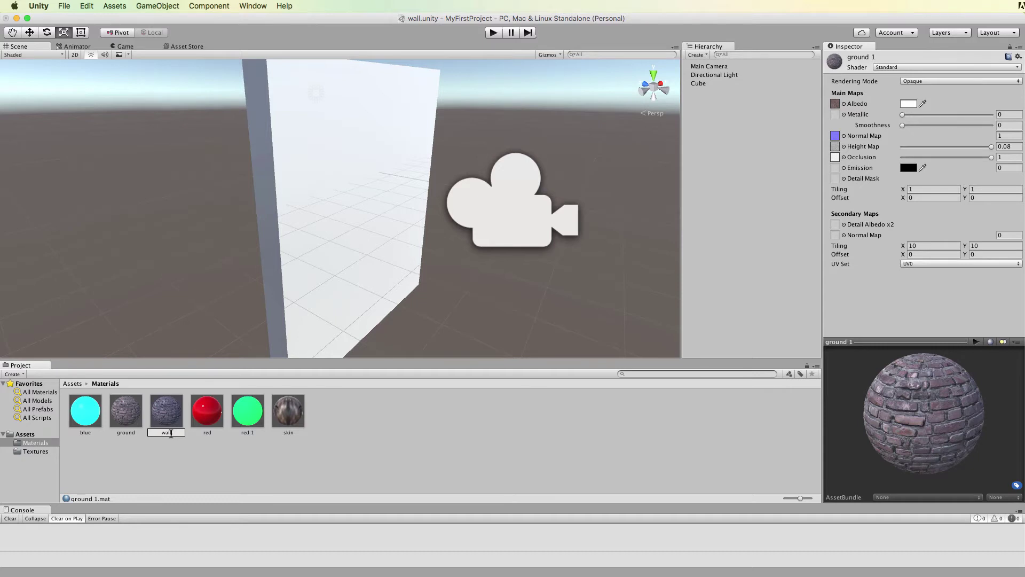
pyautogui.press('Return')
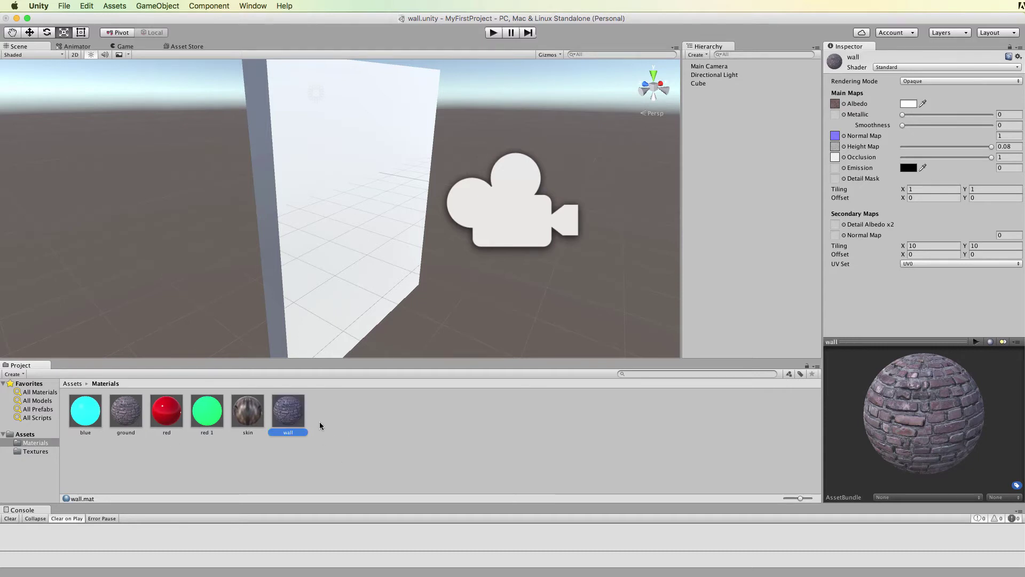
# Step: Apply the wall material to the cube so it renders as bricks
pyautogui.moveTo(293, 418); pyautogui.dragTo(332, 211)
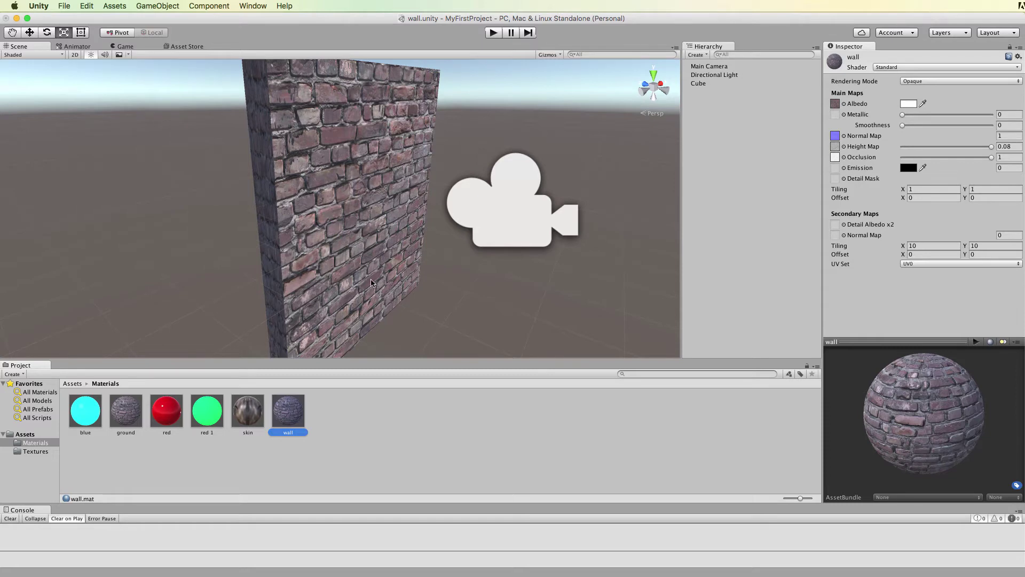
pyautogui.scroll(8, 367, 279)
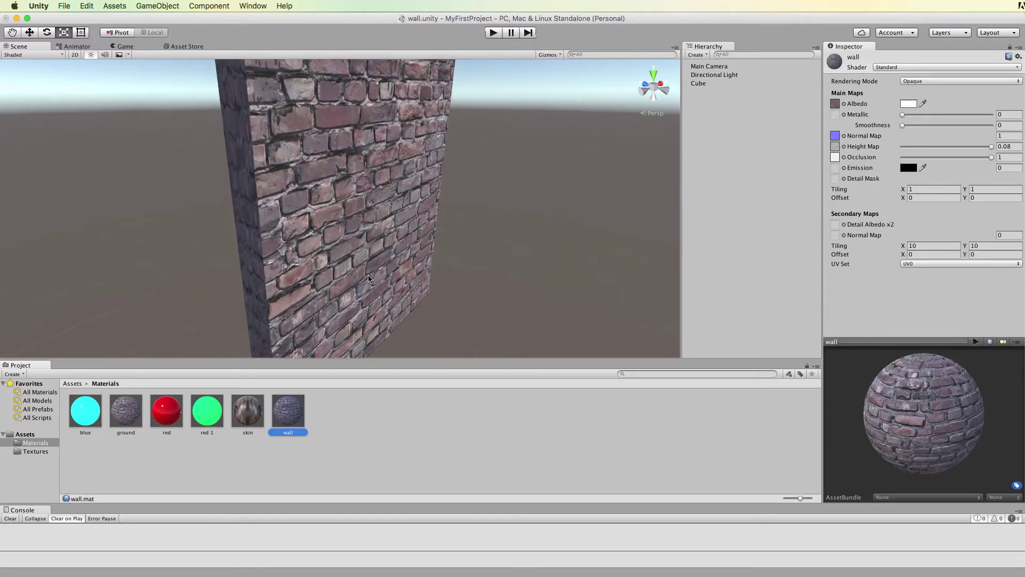
pyautogui.scroll(2, 368, 278)
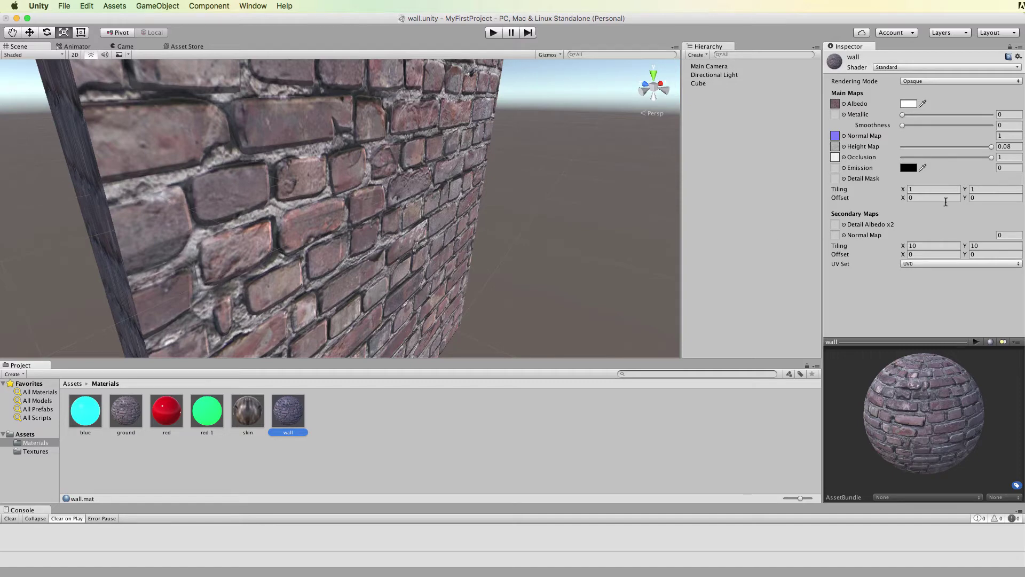
# Step: Try denser brick tiling on the wall material, raising Tiling X from 2 to about 6.8
pyautogui.click(912, 190)
pyautogui.write('2')
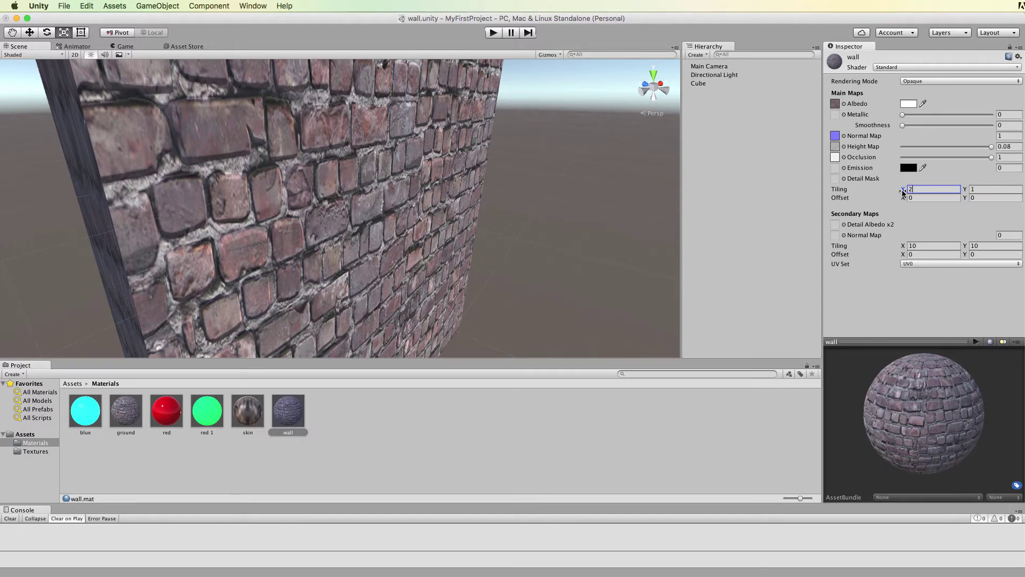
pyautogui.moveTo(903, 192); pyautogui.dragTo(1024, 196)
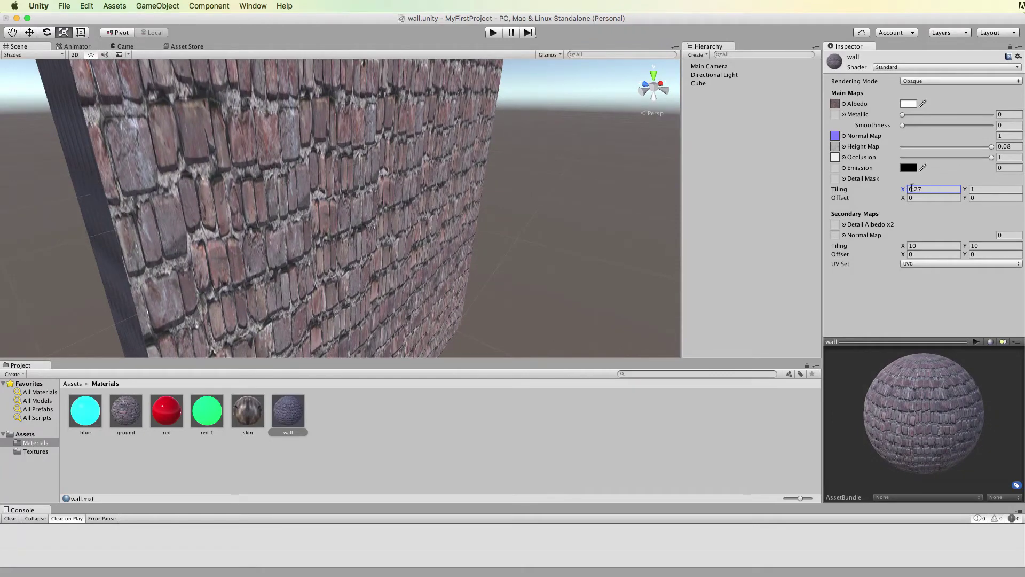
pyautogui.moveTo(901, 191); pyautogui.dragTo(1005, 192)
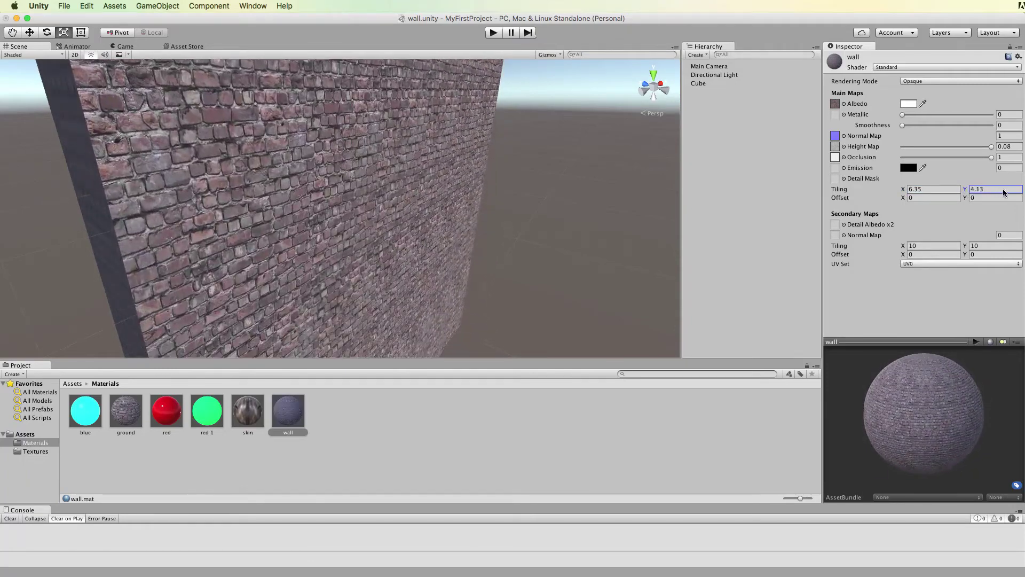
pyautogui.click(919, 191)
pyautogui.write('6.8')
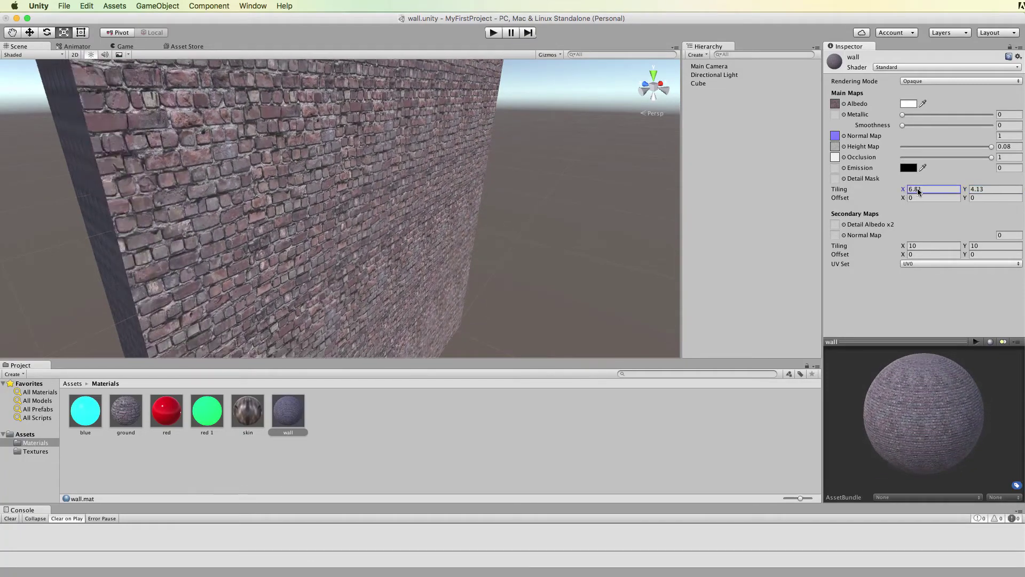
pyautogui.moveTo(920, 192)
pyautogui.mouseDown()
pyautogui.moveTo(988, 188)
pyautogui.moveTo(909, 190)
pyautogui.moveTo(934, 190)
pyautogui.mouseUp()
# Step: Set the wall material's main Tiling X and Y back to 1
pyautogui.click(898, 191)
pyautogui.write('1')
pyautogui.press('Tab')
pyautogui.write('1')
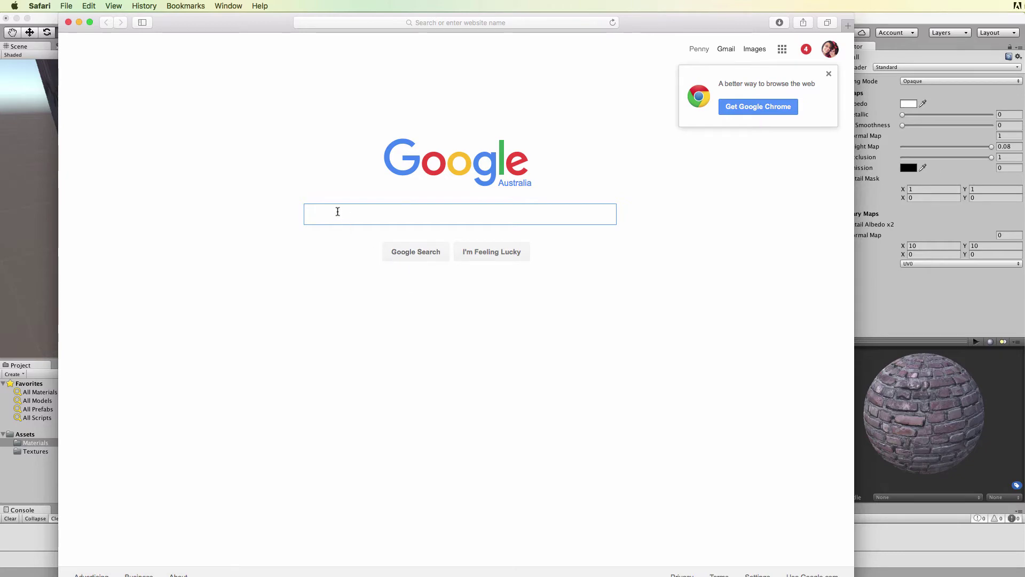
# Step: Search Google for 'seamless bricks' and switch to the image results
pyautogui.write('seamless')
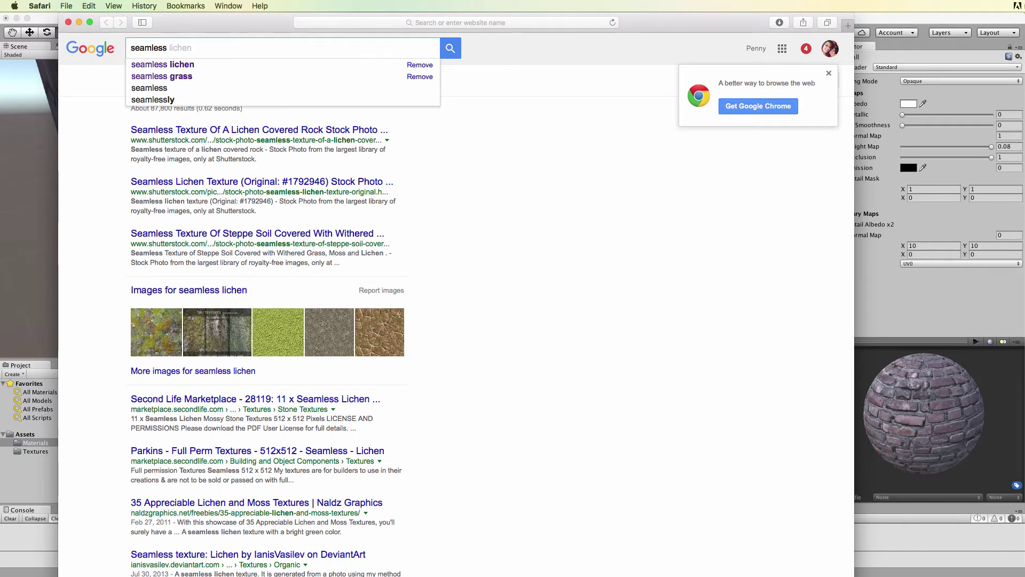
pyautogui.write(' brick')
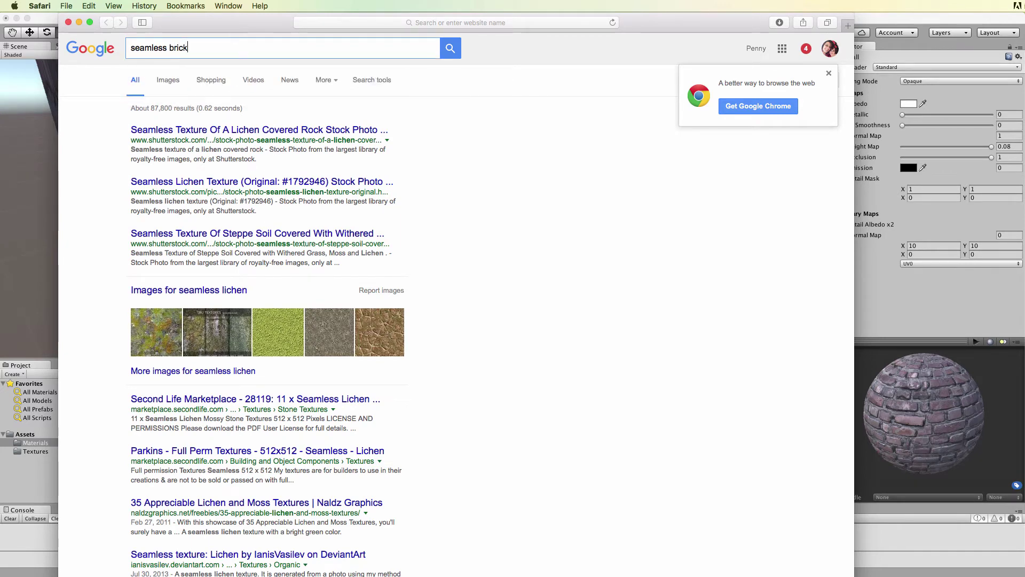
pyautogui.write('s')
pyautogui.press('Return')
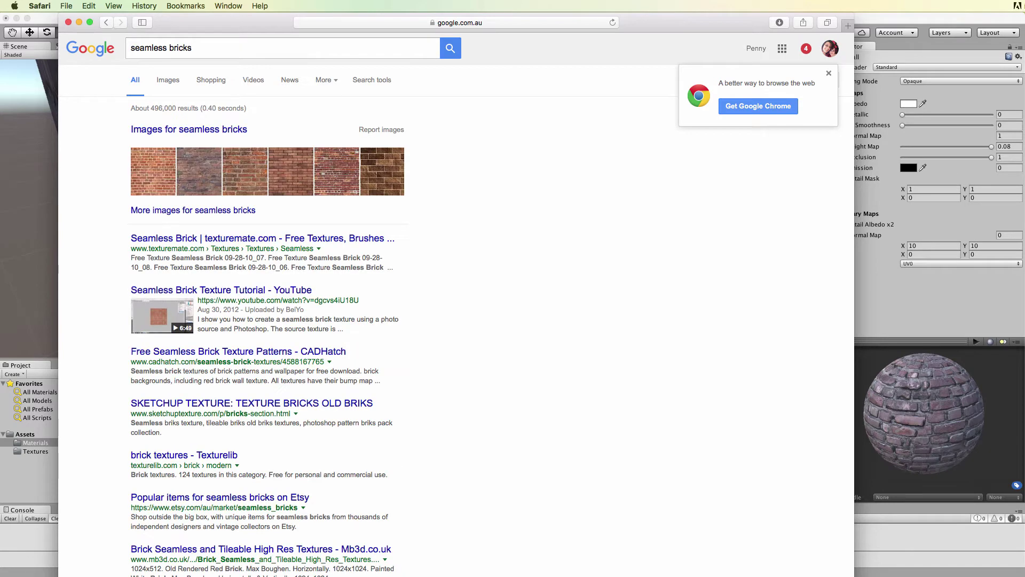
pyautogui.click(169, 81)
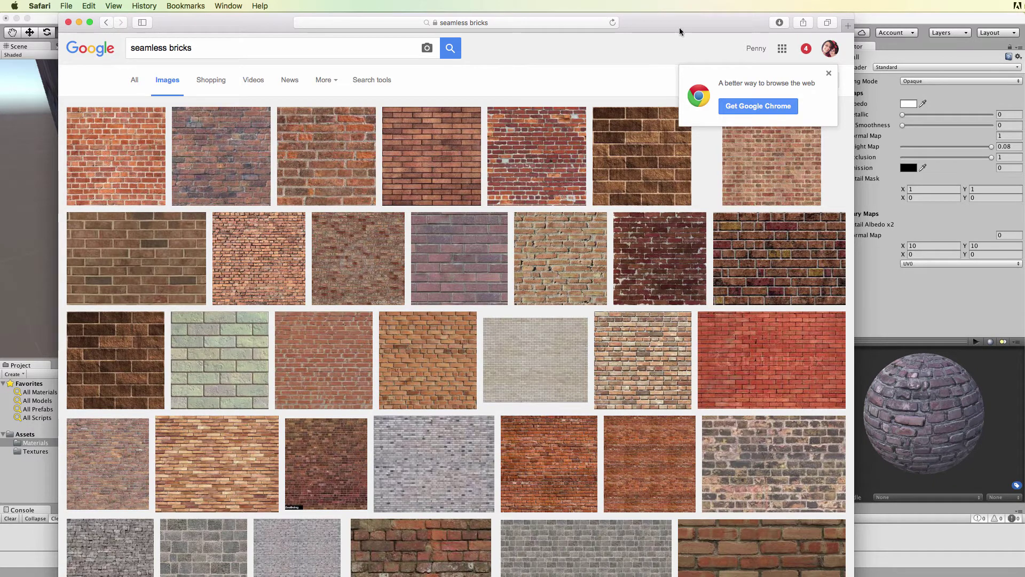
# Step: Bring Unity back to the front and zoom and orbit close to the brick wall's surface
pyautogui.click(911, 15)
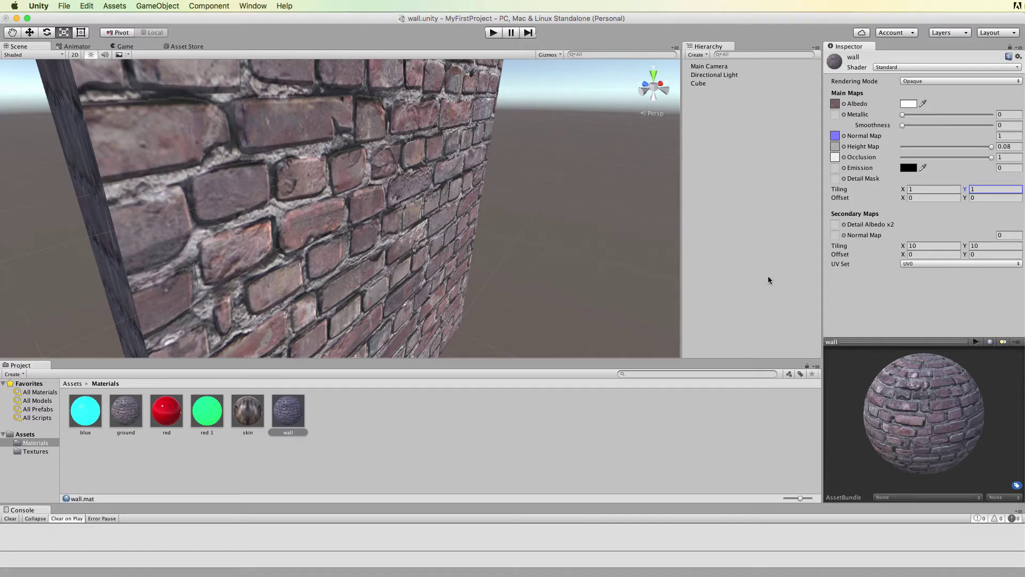
pyautogui.scroll(5, 357, 193)
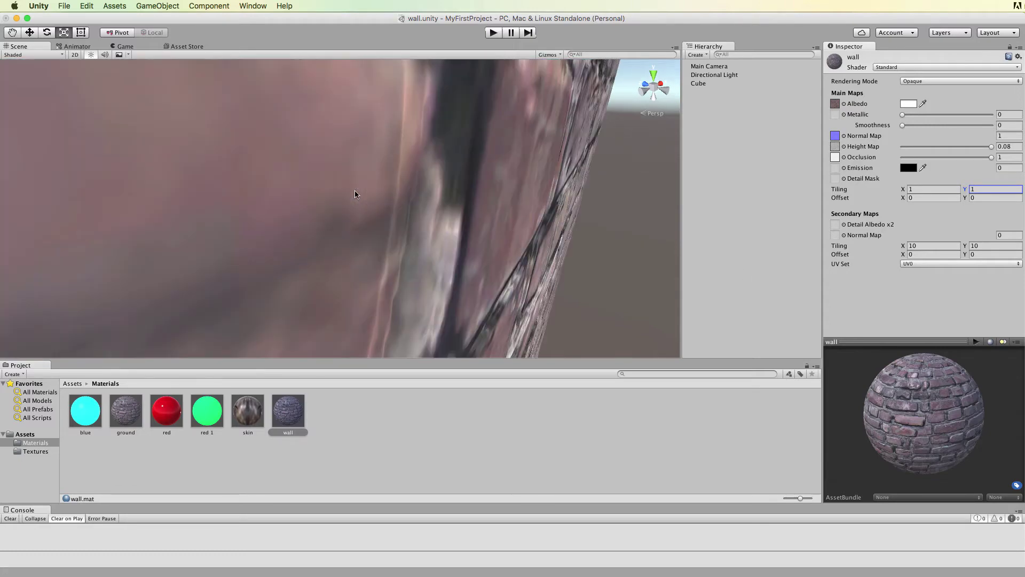
pyautogui.scroll(-3, 357, 194)
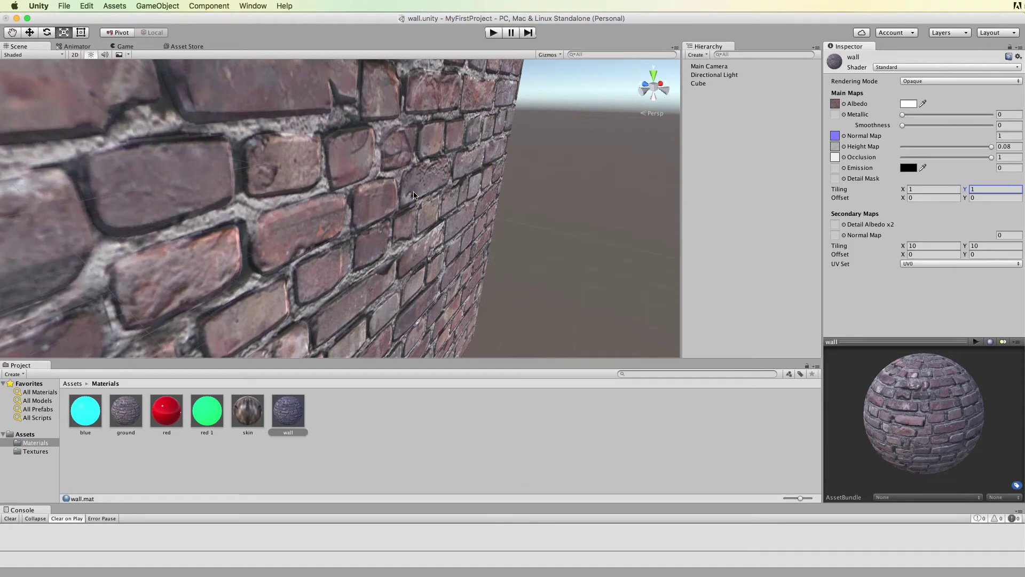
pyautogui.moveTo(410, 195); pyautogui.dragTo(355, 183)
pyautogui.moveTo(457, 188); pyautogui.dragTo(374, 147, button='right')
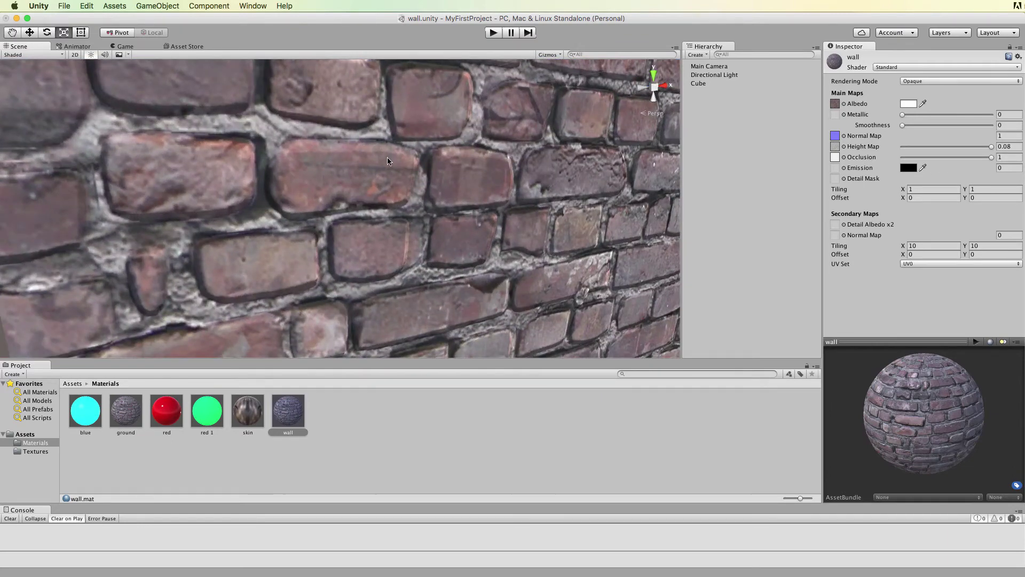
pyautogui.scroll(5, 386, 157)
pyautogui.scroll(-4, 387, 161)
pyautogui.scroll(-3, 388, 161)
pyautogui.moveTo(375, 163); pyautogui.dragTo(427, 169, button='middle')
pyautogui.moveTo(426, 169)
pyautogui.mouseDown(button='right')
pyautogui.moveTo(398, 174)
pyautogui.moveTo(417, 169)
pyautogui.mouseUp(button='right')
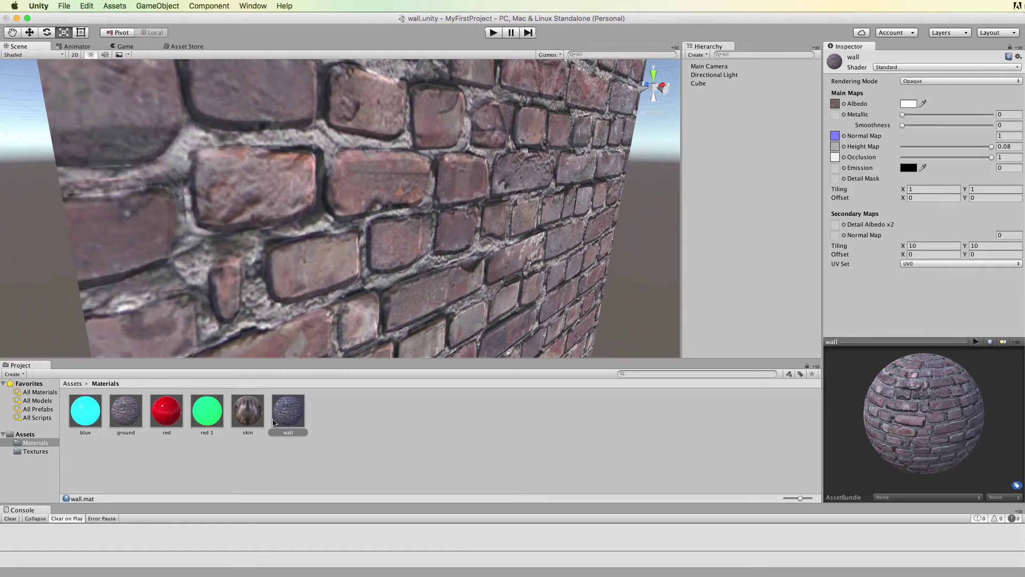
pyautogui.click(36, 452)
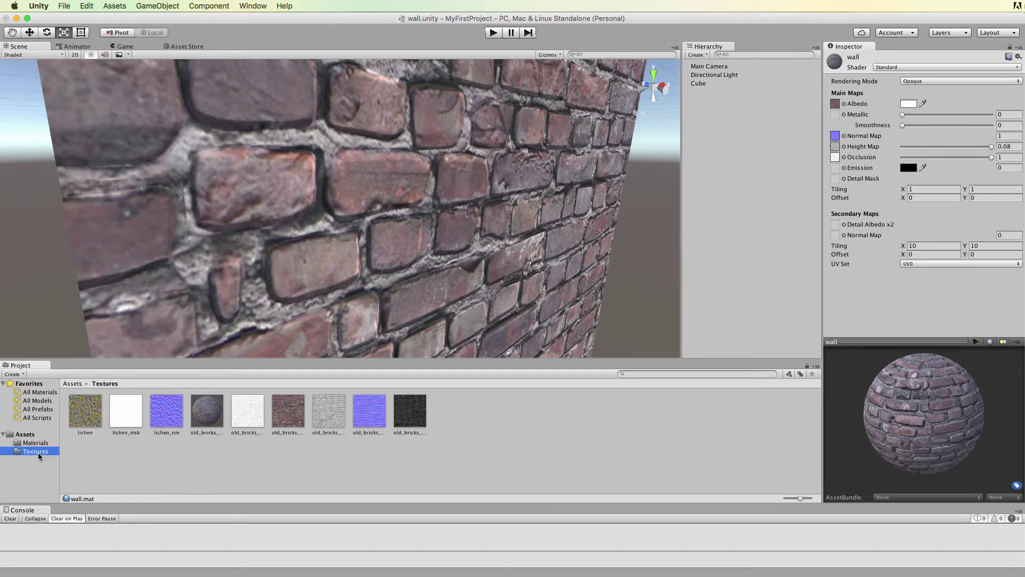
pyautogui.click(89, 422)
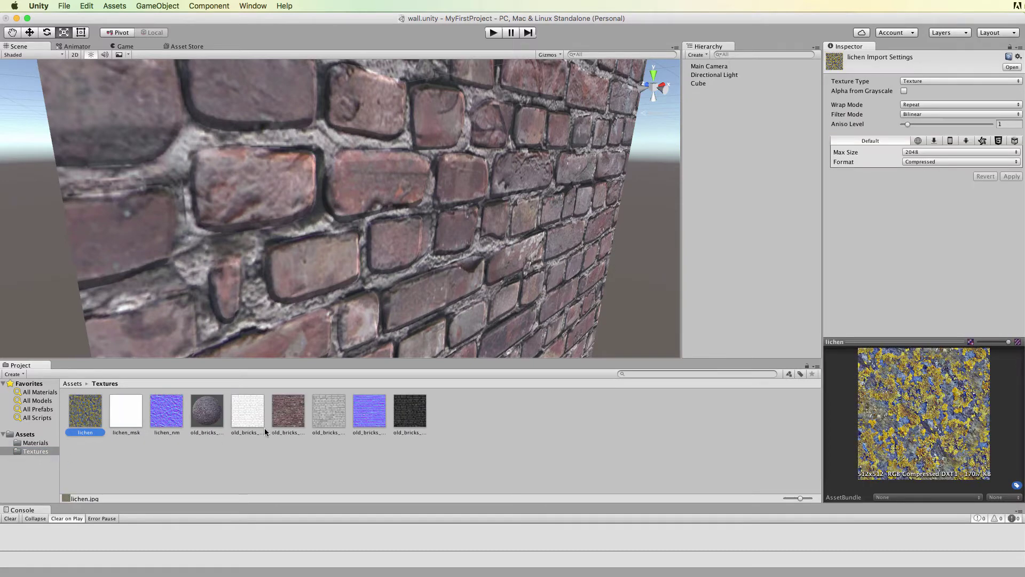
pyautogui.moveTo(871, 342); pyautogui.dragTo(875, 289)
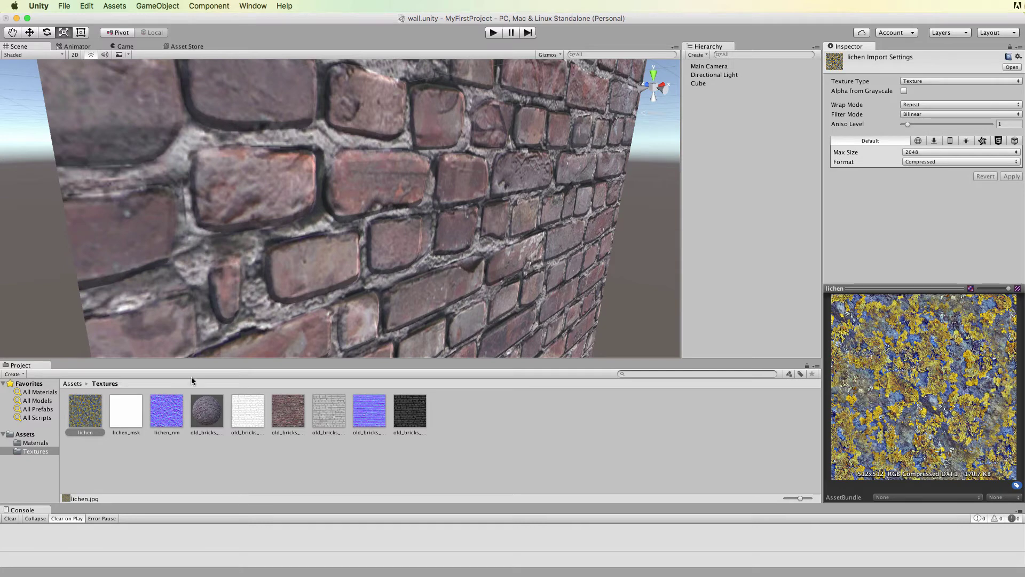
pyautogui.click(175, 416)
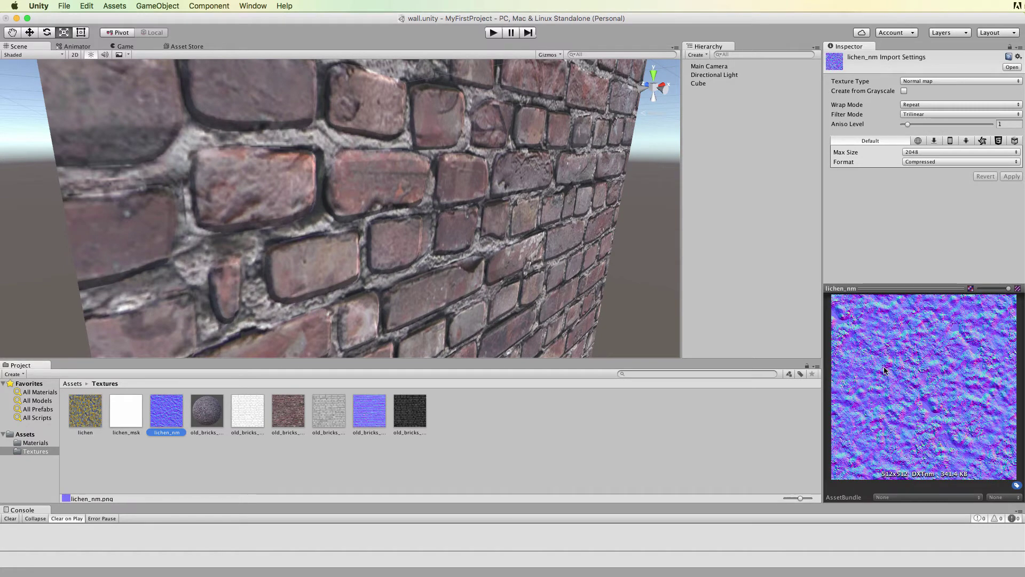
pyautogui.click(91, 403)
pyautogui.click(40, 443)
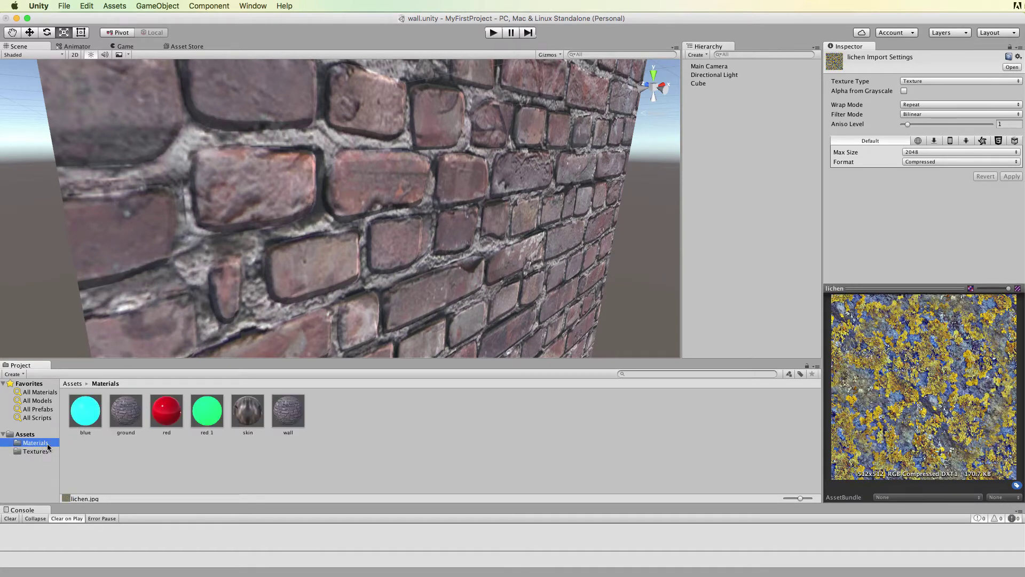
pyautogui.click(291, 417)
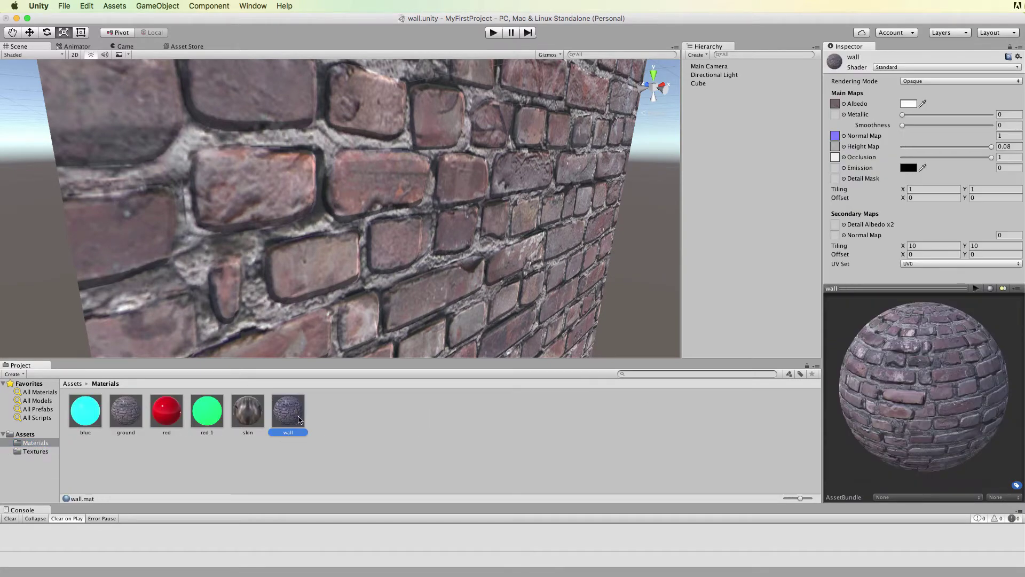
# Step: Put the lichen texture in the wall's Detail Albedo x2 slot and zoom in on the lichen patches
pyautogui.click(32, 452)
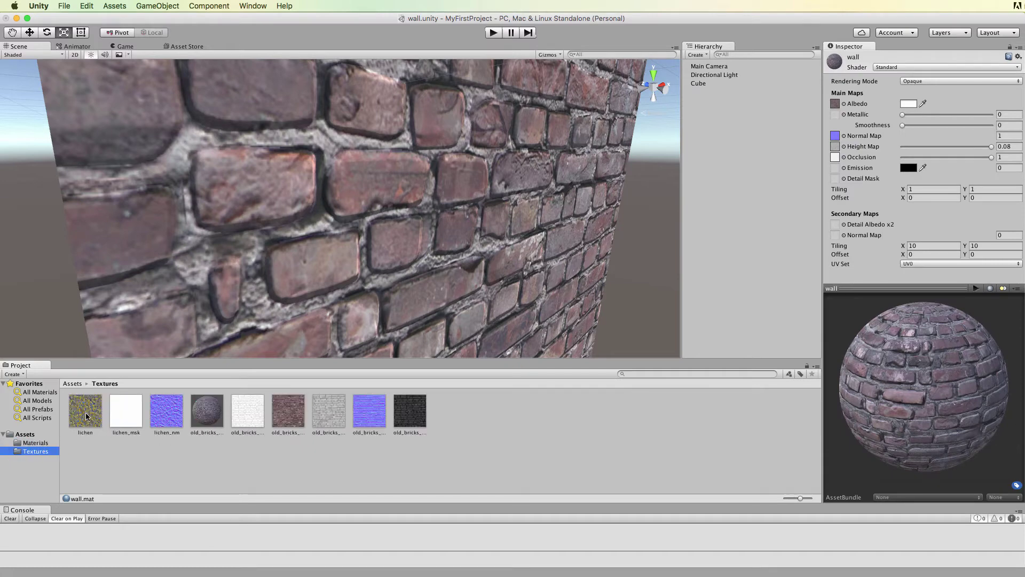
pyautogui.moveTo(86, 417); pyautogui.dragTo(834, 223)
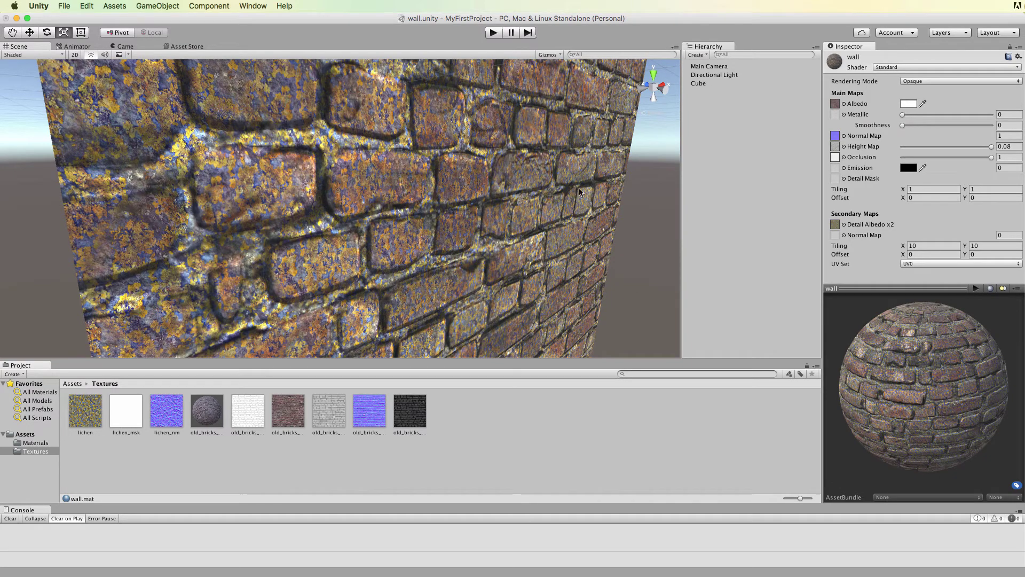
pyautogui.scroll(5, 546, 235)
pyautogui.scroll(-5, 546, 235)
pyautogui.scroll(-3, 546, 235)
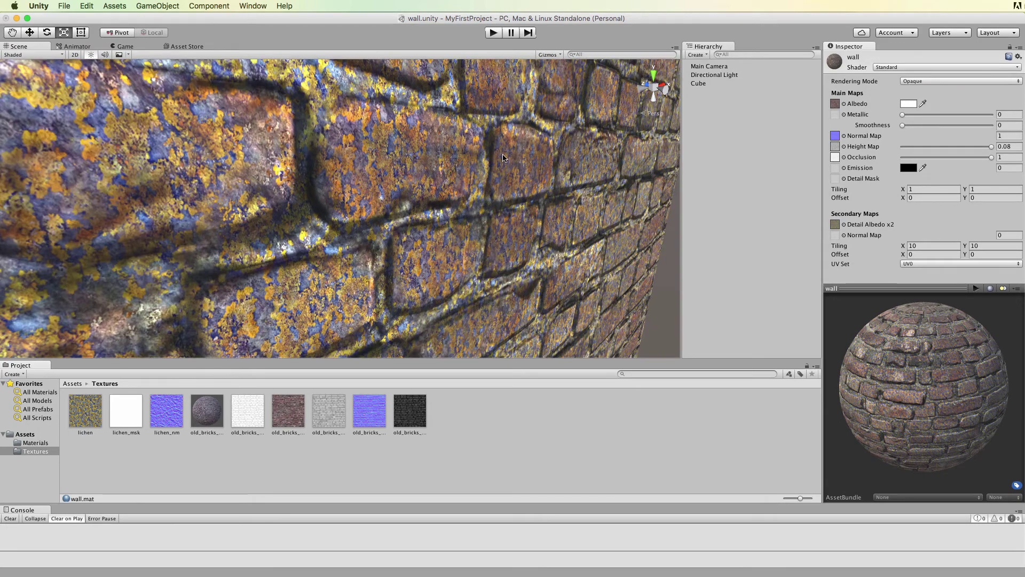
pyautogui.scroll(3, 502, 159)
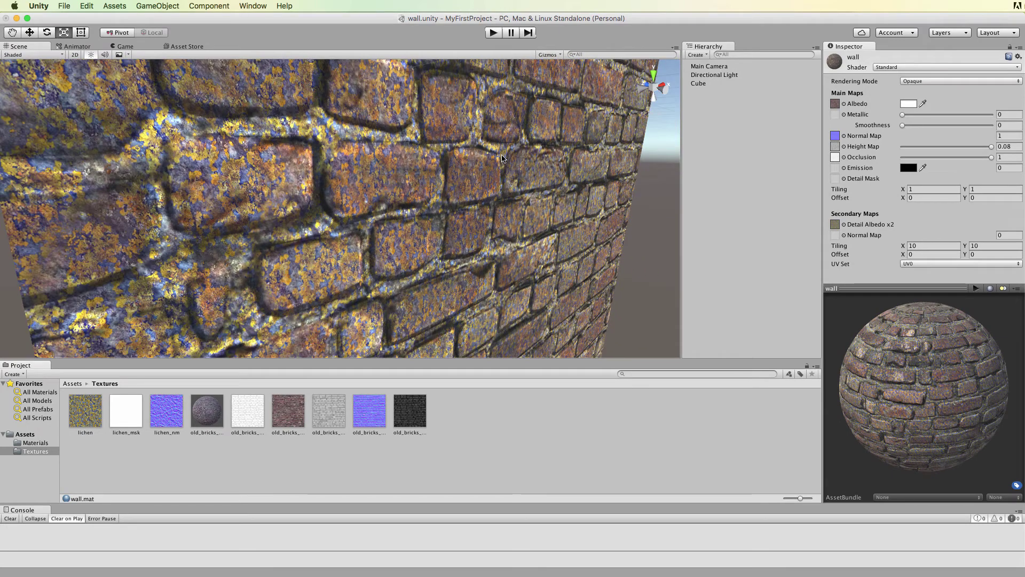
pyautogui.scroll(-3, 502, 158)
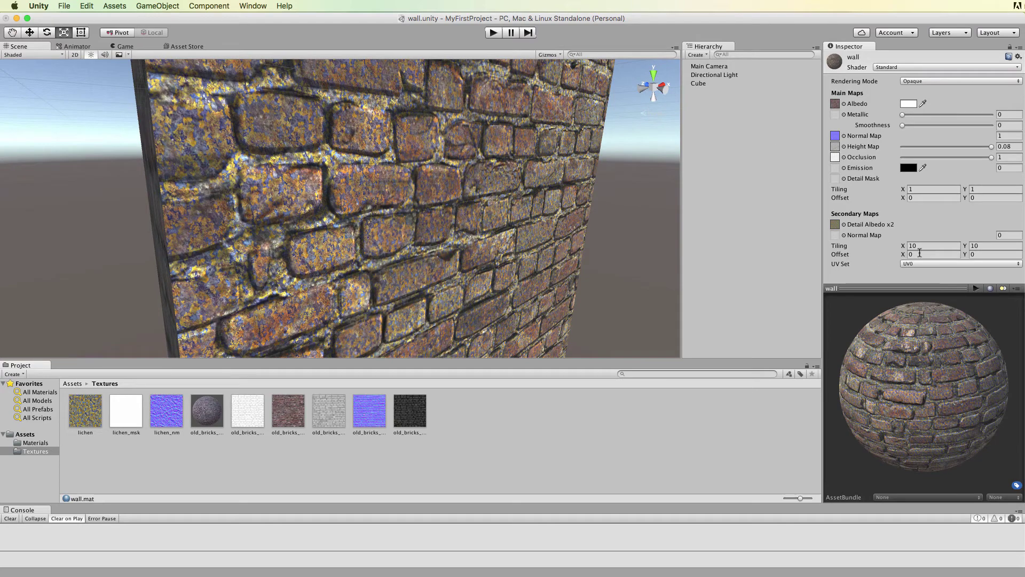
pyautogui.scroll(3, 498, 255)
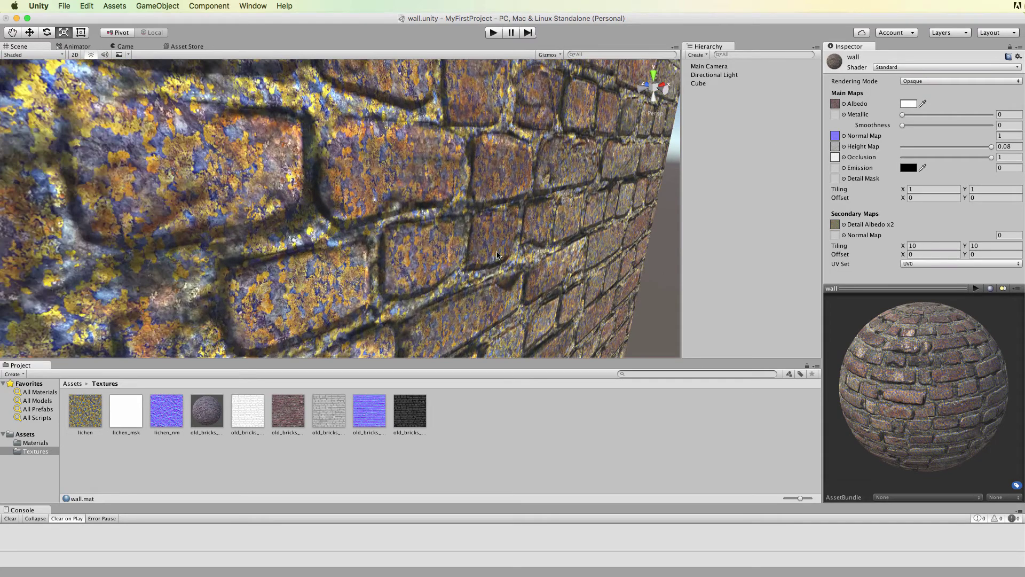
pyautogui.scroll(3, 498, 255)
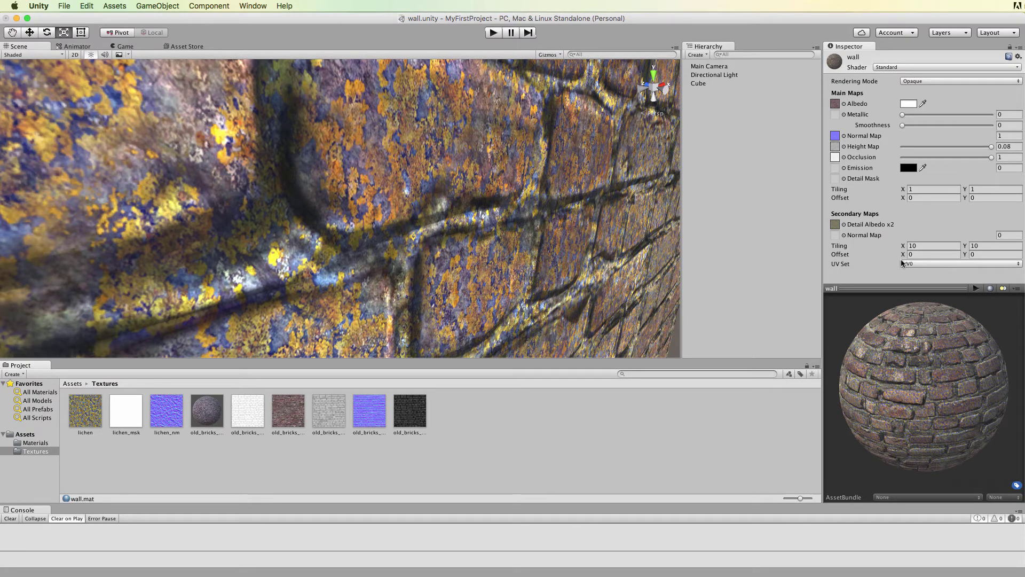
# Step: Set the lichen Secondary Maps tiling to 20 × 20 and zoom in to inspect the speckles
pyautogui.click(926, 245)
pyautogui.write('20')
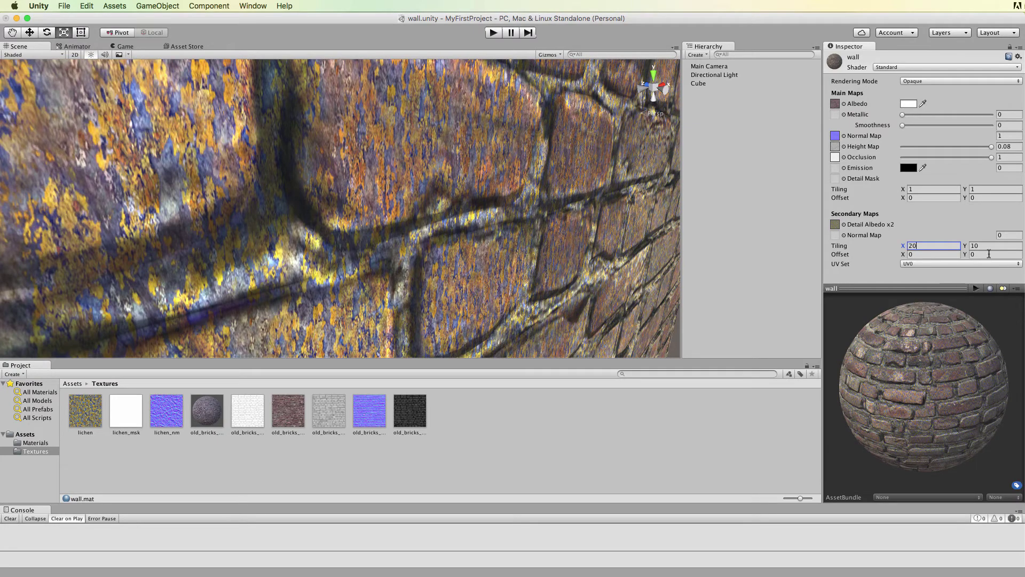
pyautogui.click(969, 246)
pyautogui.write('20')
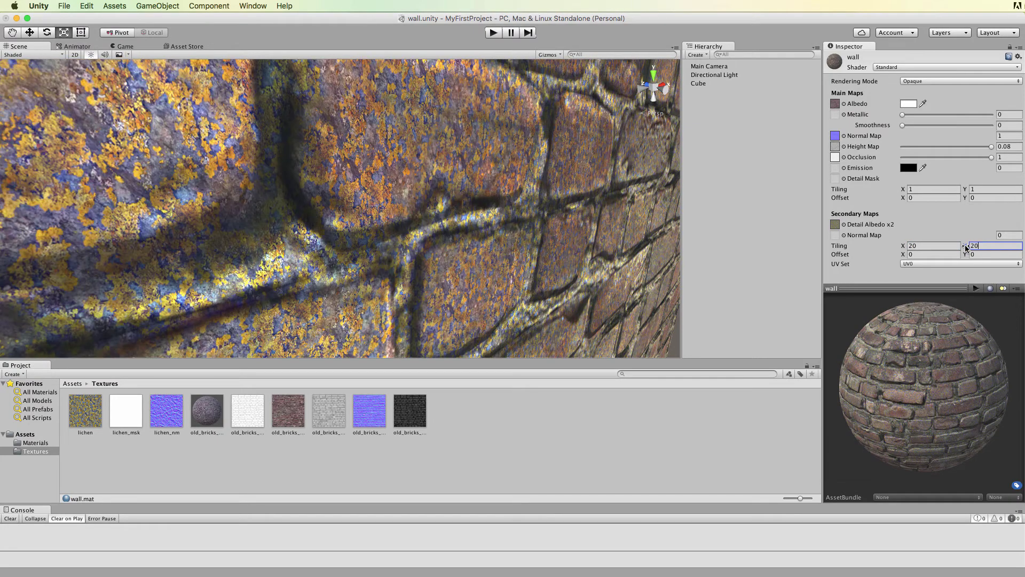
pyautogui.scroll(-8, 490, 225)
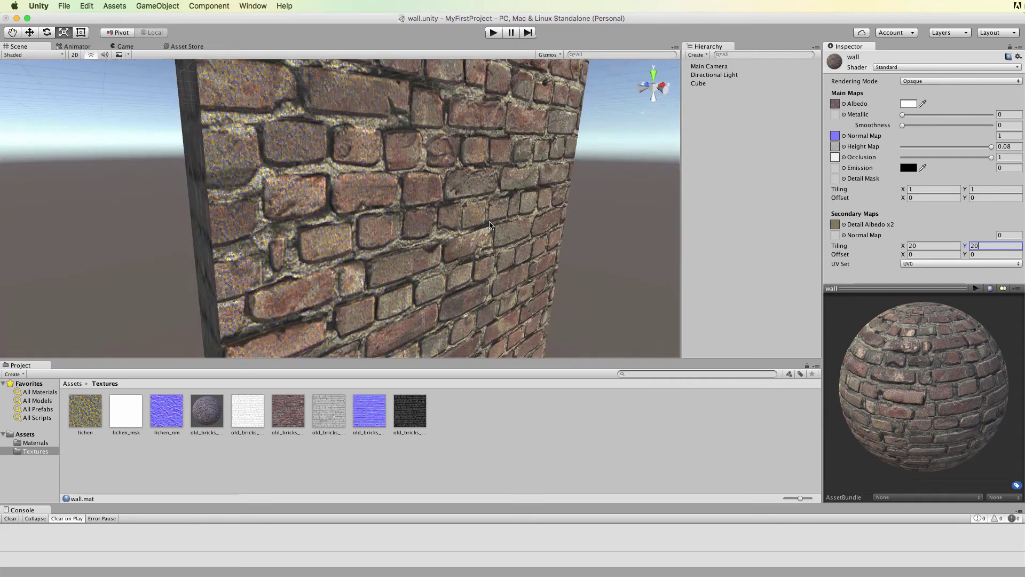
pyautogui.scroll(-10, 489, 227)
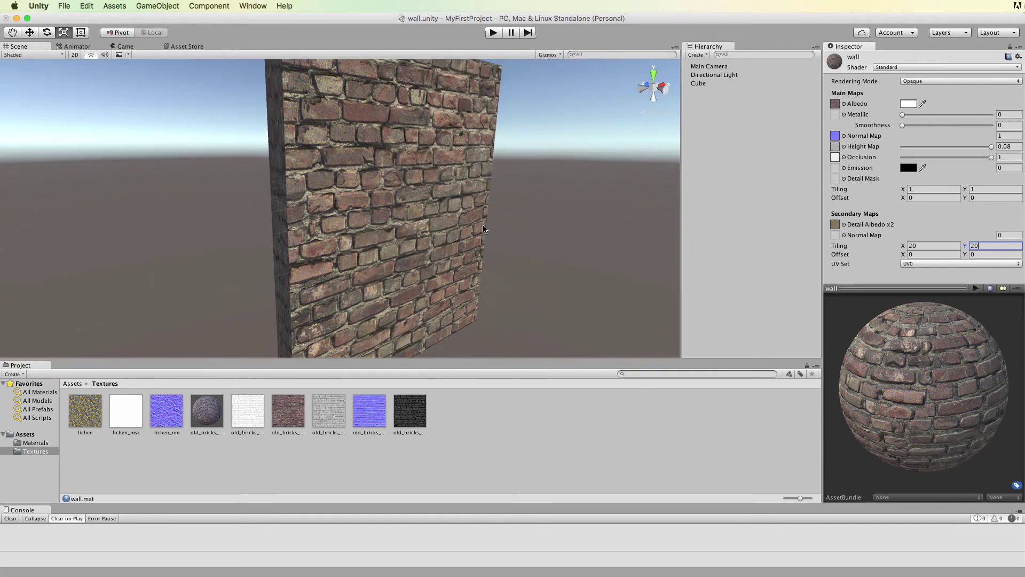
pyautogui.scroll(-1, 483, 228)
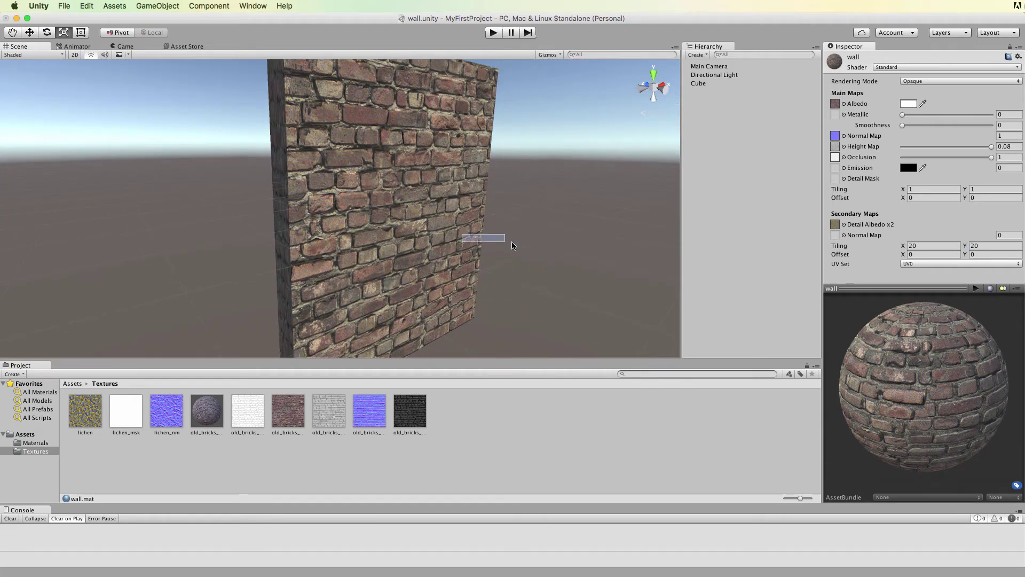
pyautogui.scroll(10, 421, 240)
pyautogui.scroll(5, 419, 241)
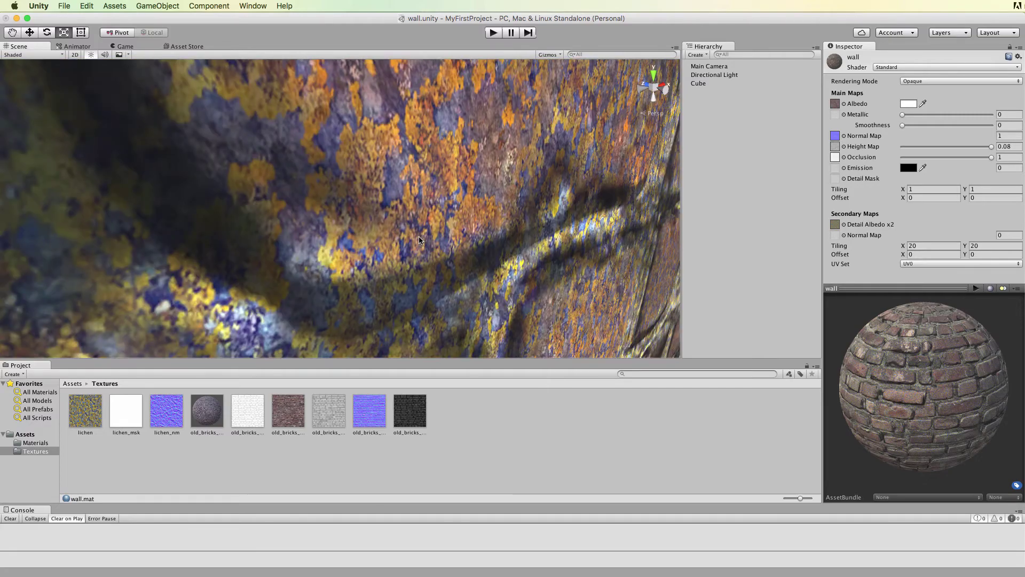
pyautogui.scroll(-2, 419, 241)
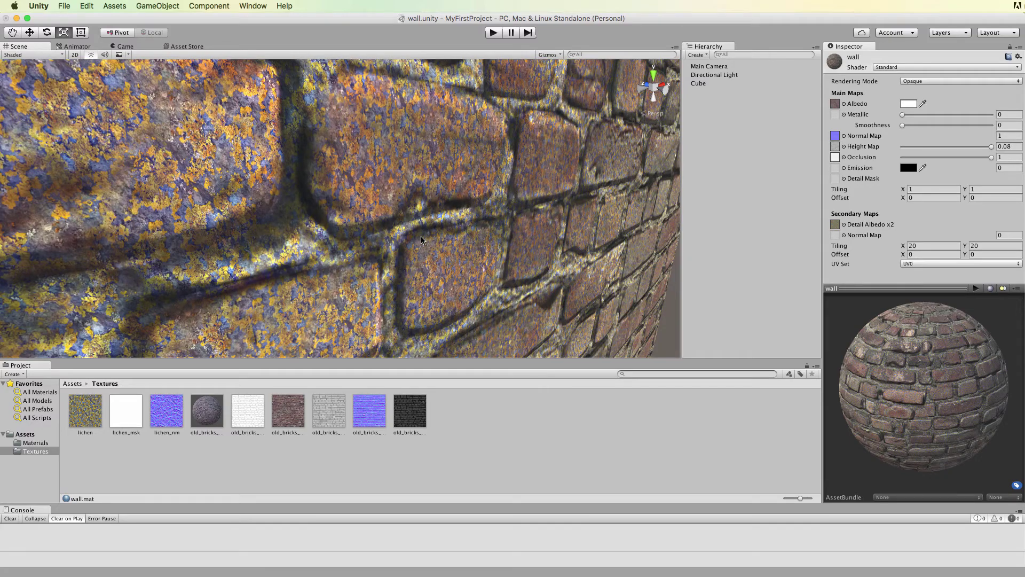
pyautogui.scroll(-4, 422, 239)
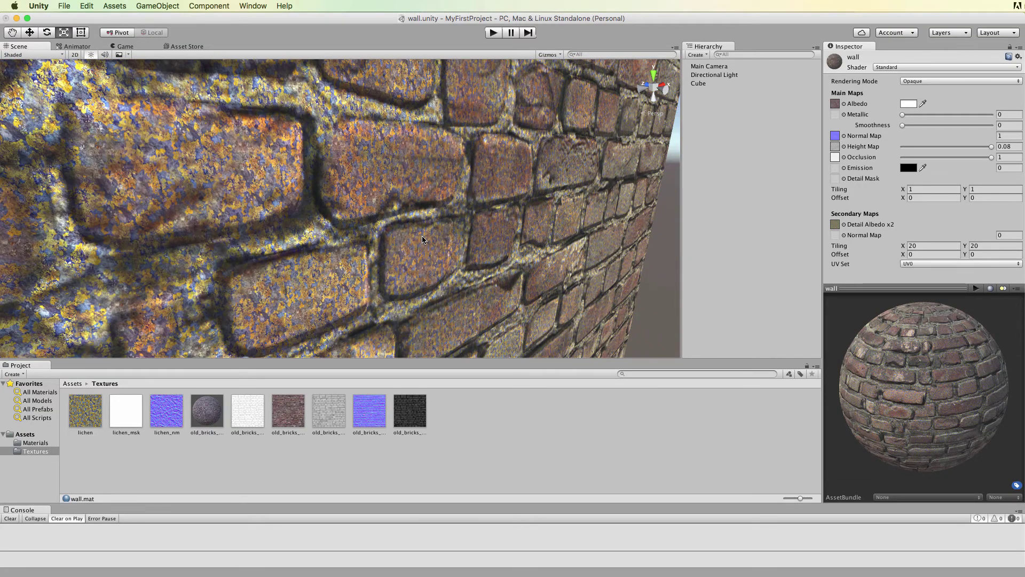
pyautogui.scroll(3, 422, 240)
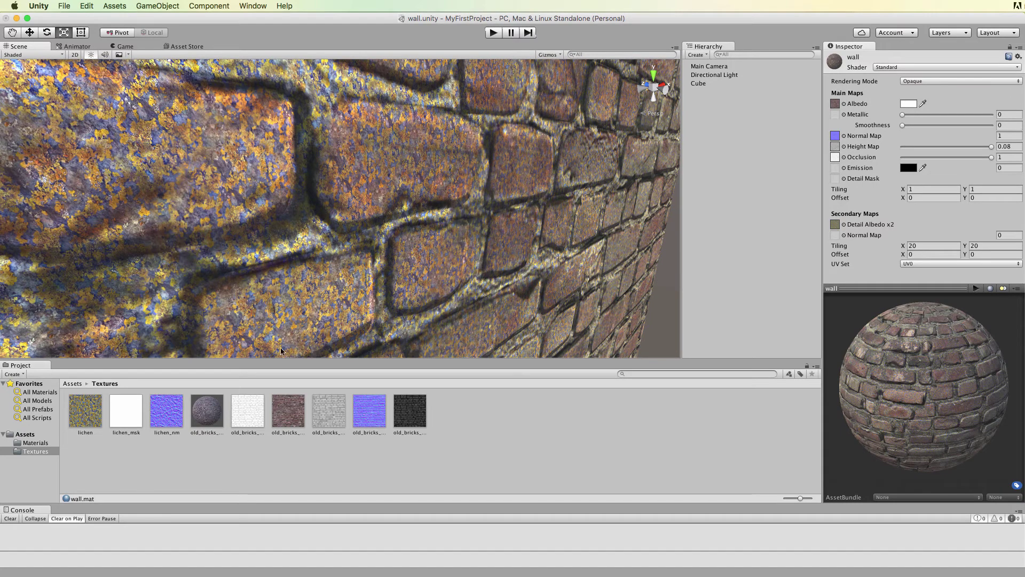
# Step: Assign lichen_nm as the wall material's Secondary Maps normal map
pyautogui.moveTo(168, 419); pyautogui.dragTo(835, 238)
pyautogui.keyDown('alt'); pyautogui.moveTo(532, 211); pyautogui.dragTo(428, 186); pyautogui.keyUp('alt')
pyautogui.press('r')
pyautogui.scroll(-5, 425, 186)
pyautogui.scroll(5, 428, 185)
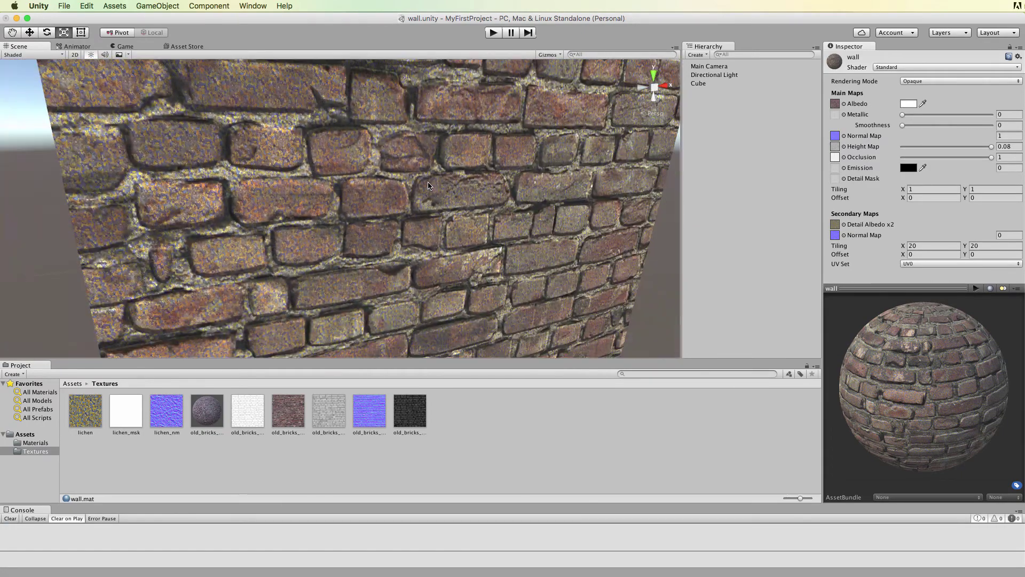
pyautogui.scroll(-5, 428, 185)
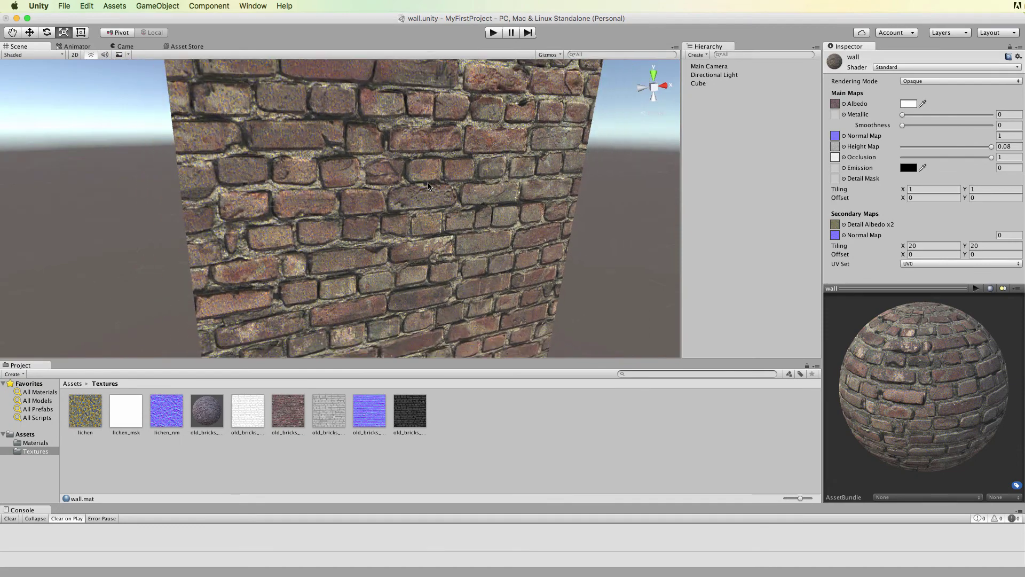
# Step: Change the lichen detail tiling from 20 to 5 × 5
pyautogui.click(923, 246)
pyautogui.moveTo(923, 248); pyautogui.dragTo(908, 248)
pyautogui.write('5')
pyautogui.press('Tab')
pyautogui.write('5')
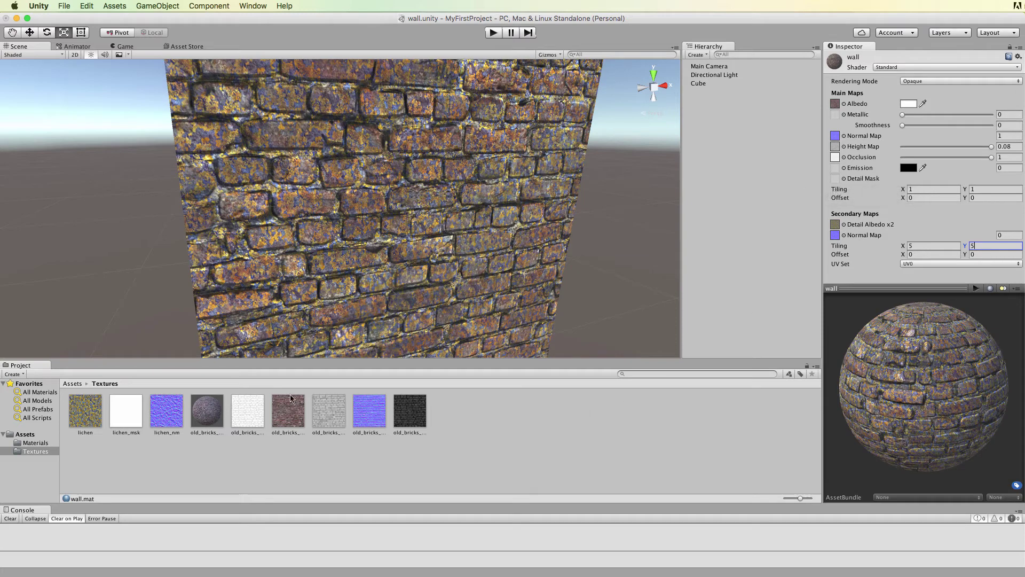
# Step: Assign the lichen_msk texture to the wall material's Detail Mask slot
pyautogui.click(128, 416)
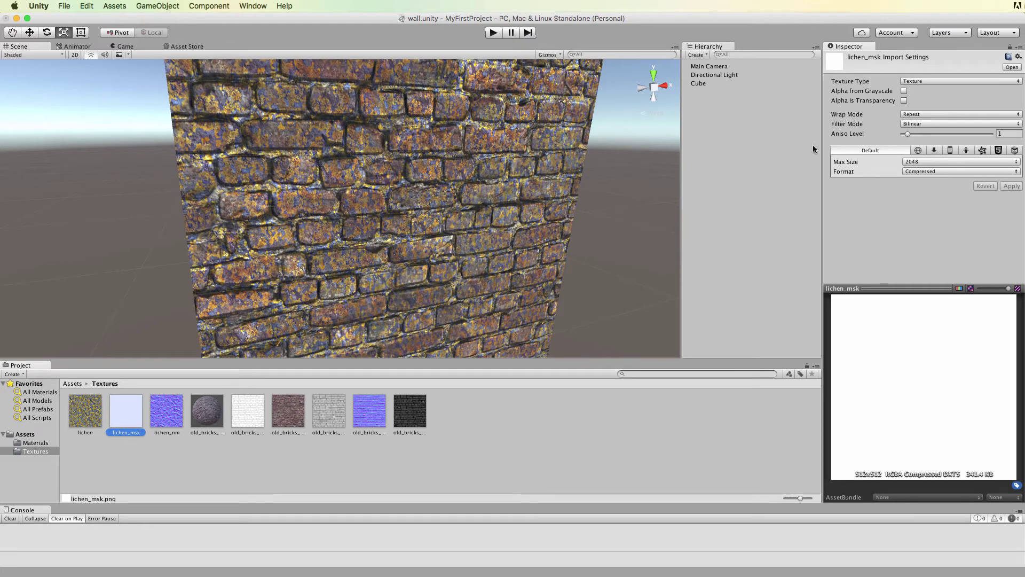
pyautogui.click(28, 443)
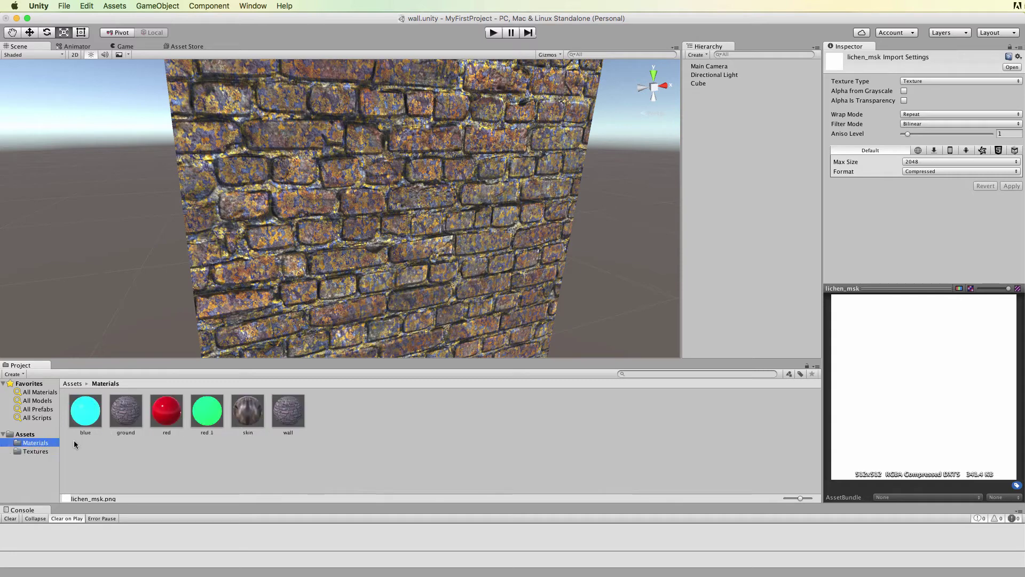
pyautogui.click(294, 406)
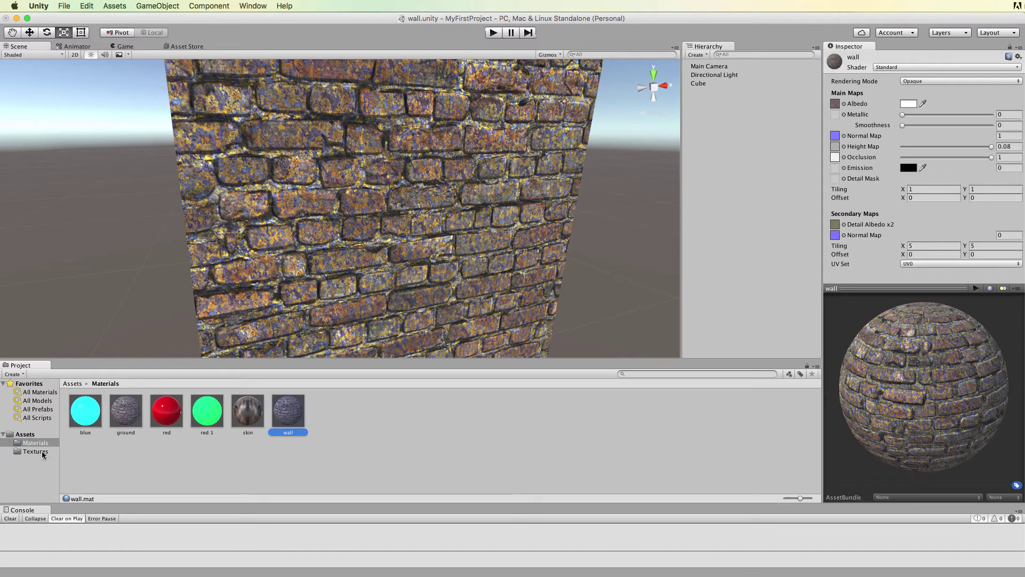
pyautogui.click(42, 453)
pyautogui.moveTo(125, 411); pyautogui.dragTo(837, 182)
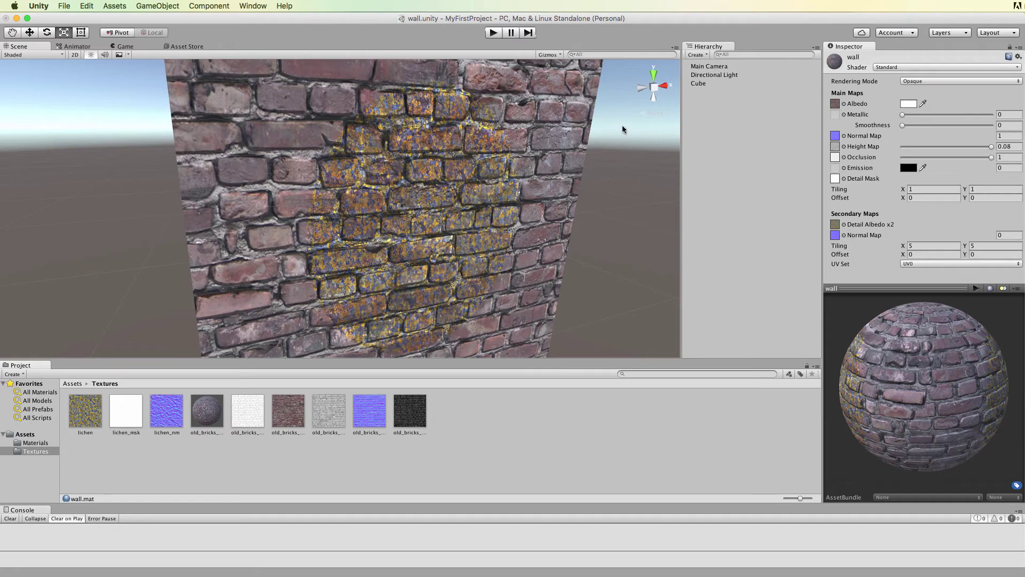
pyautogui.press('super+Tab')
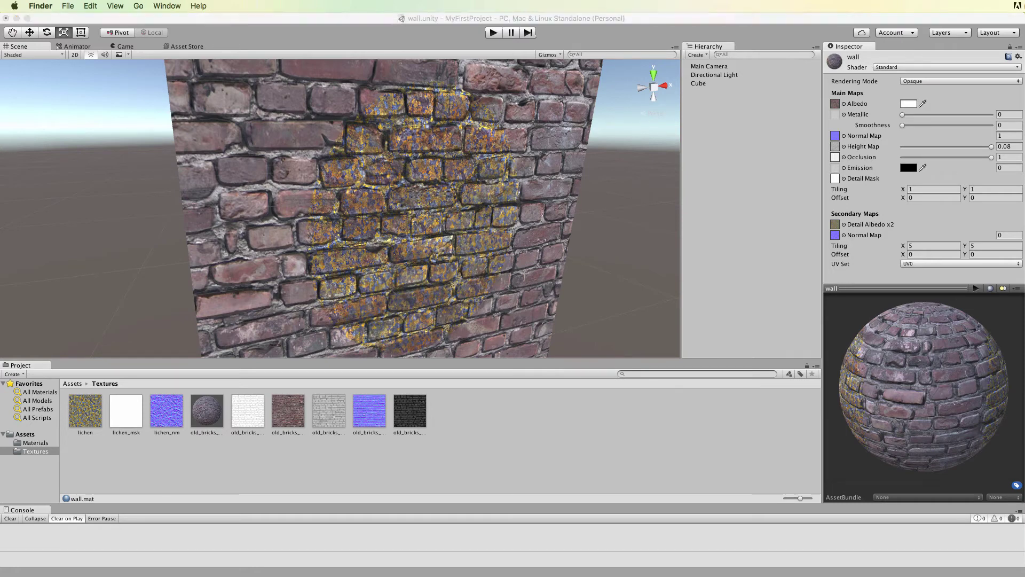
pyautogui.press('space')
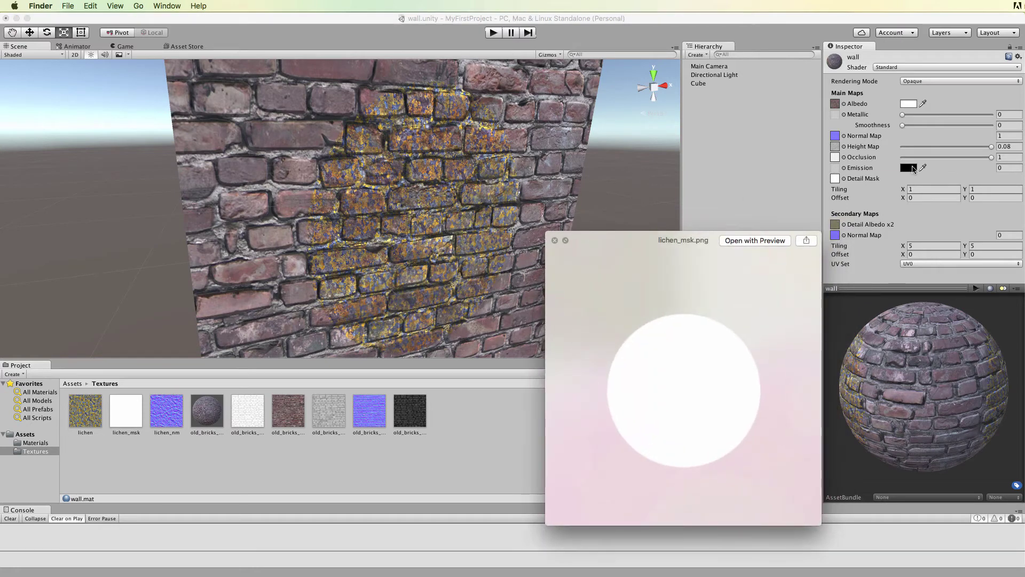
pyautogui.moveTo(652, 237); pyautogui.dragTo(736, 98)
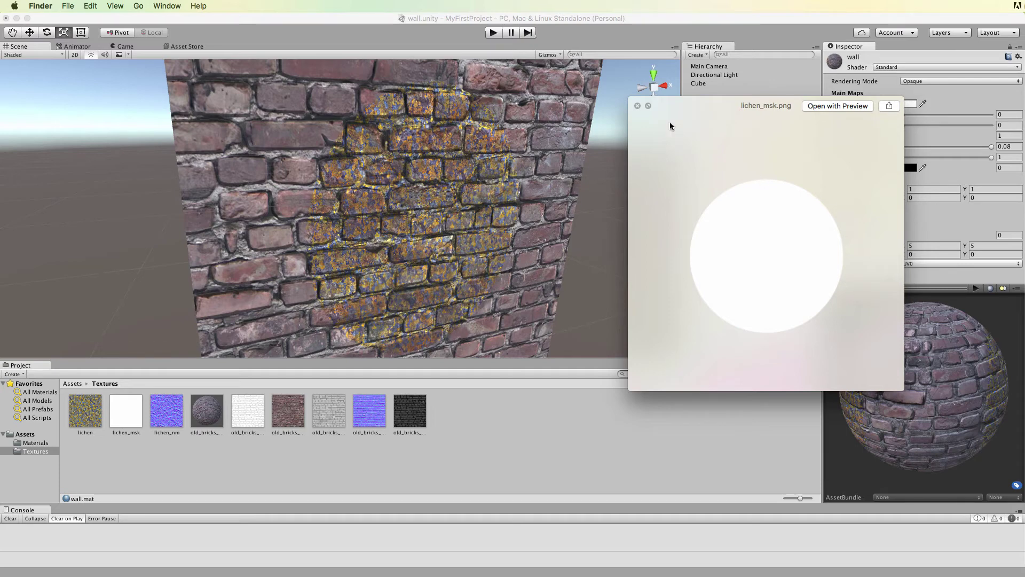
pyautogui.click(638, 106)
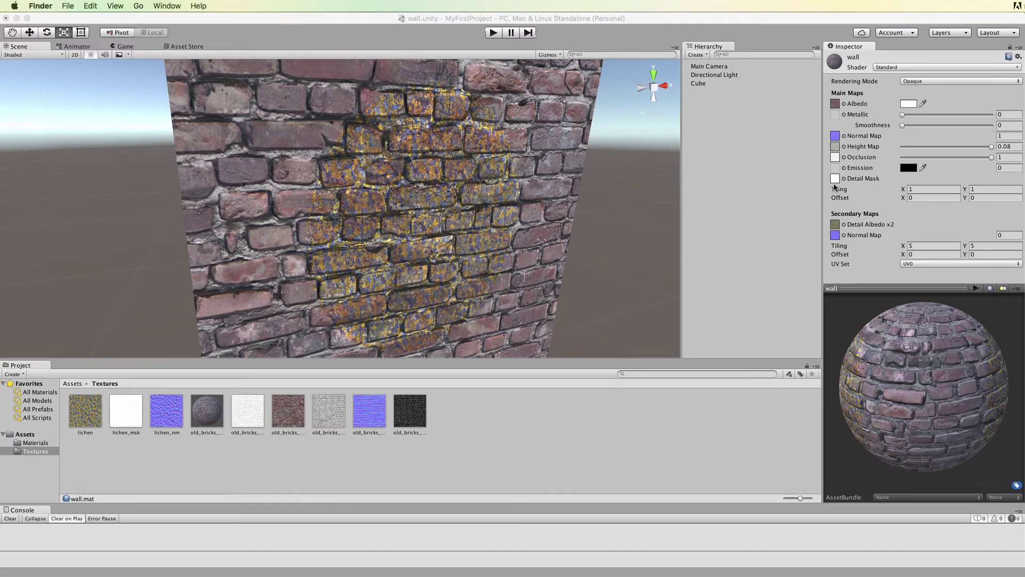
# Step: Set the wall material's Main Maps tiling to X 5 and Y 5
pyautogui.click(915, 189)
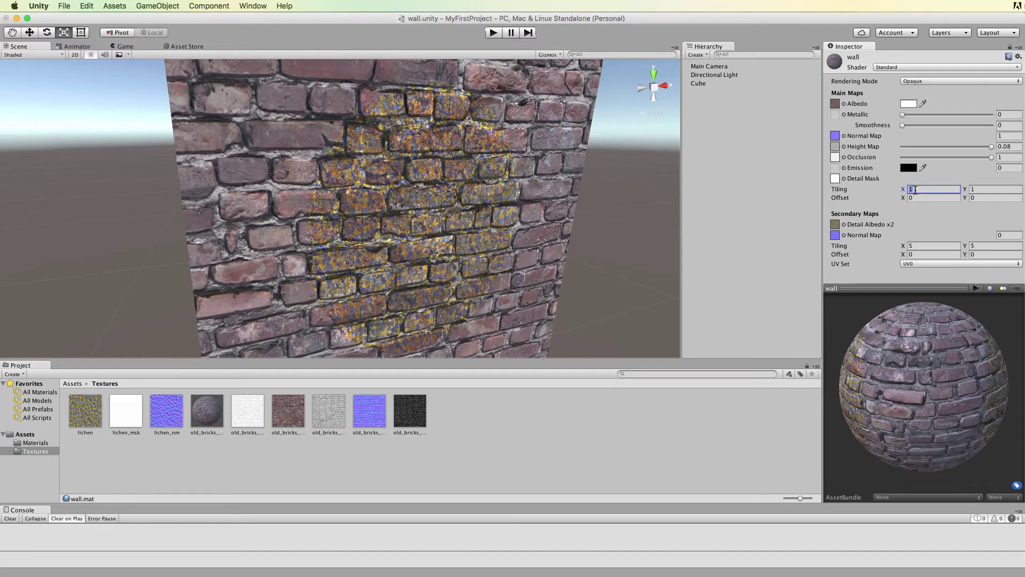
pyautogui.write('5')
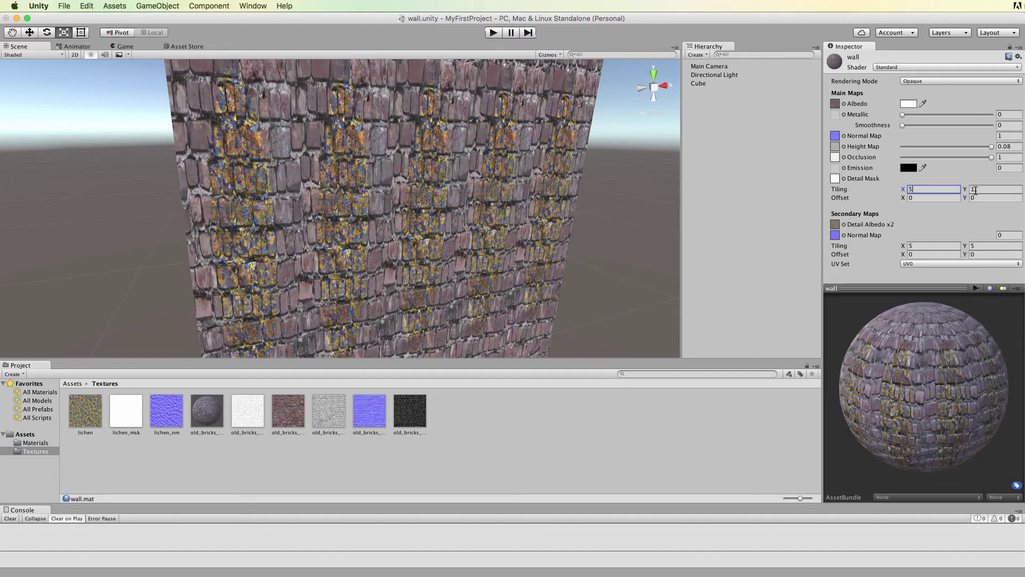
pyautogui.press('Tab')
pyautogui.write('5')
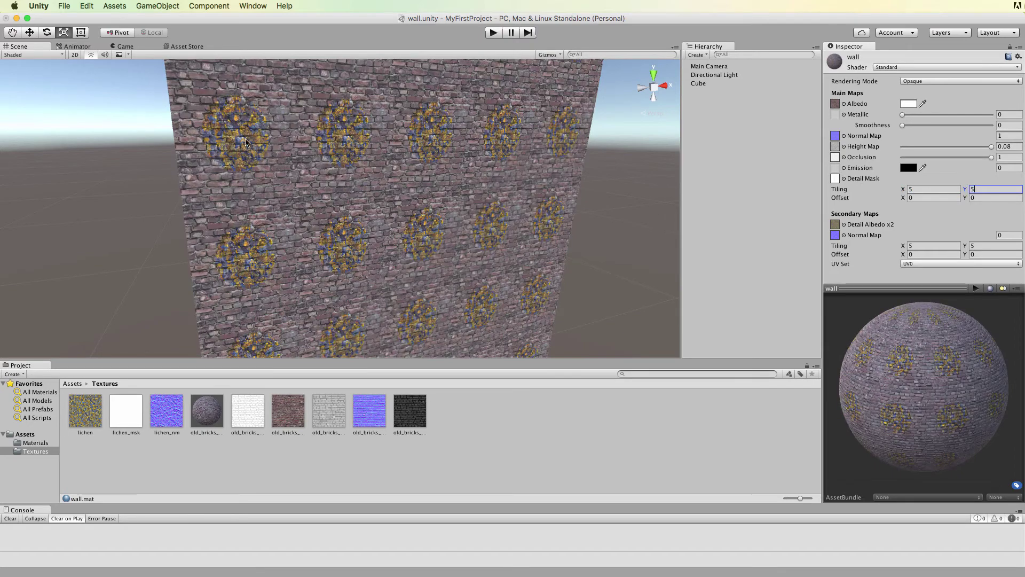
pyautogui.scroll(5, 247, 143)
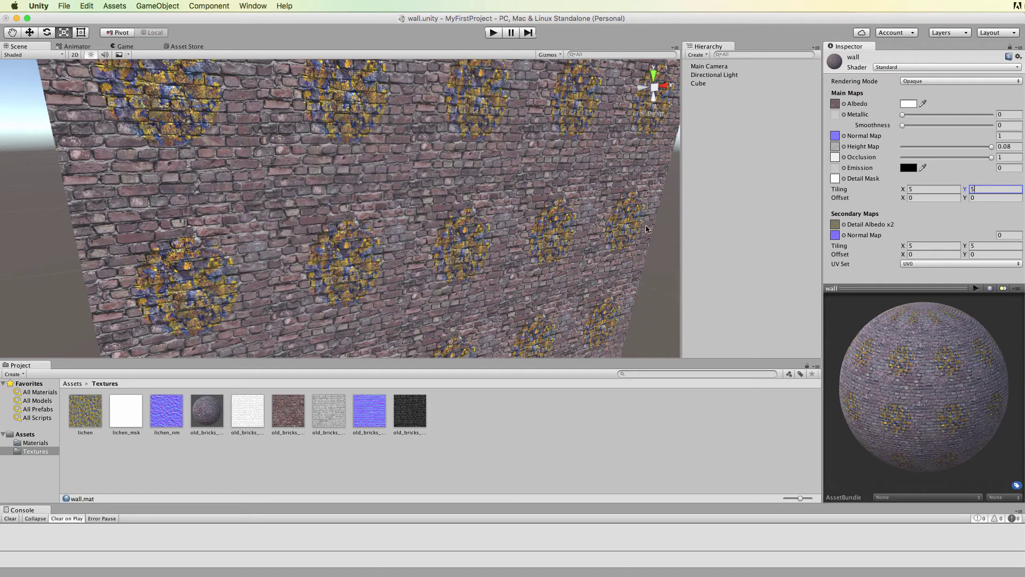
pyautogui.scroll(-5, 334, 105)
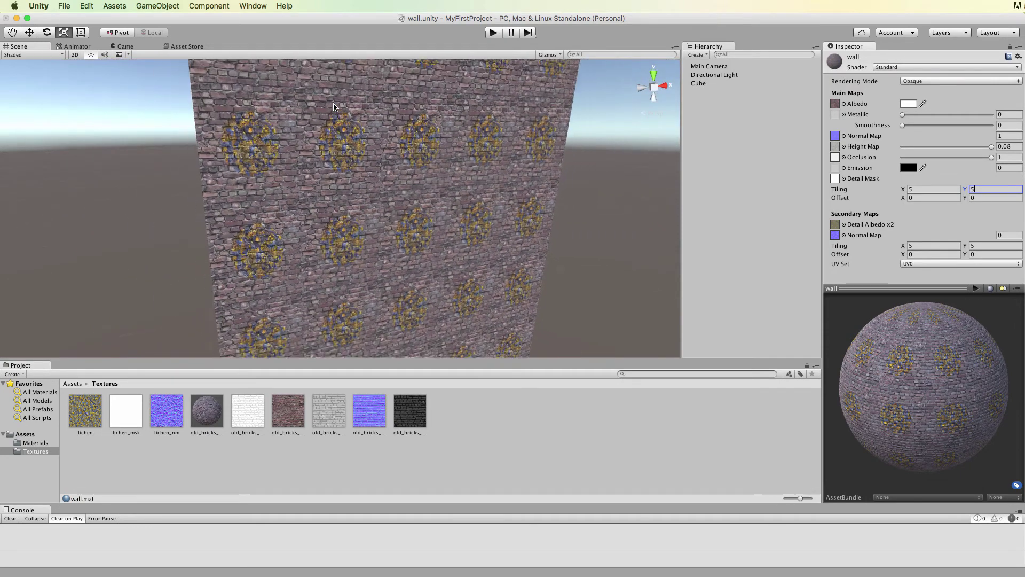
pyautogui.scroll(8, 332, 107)
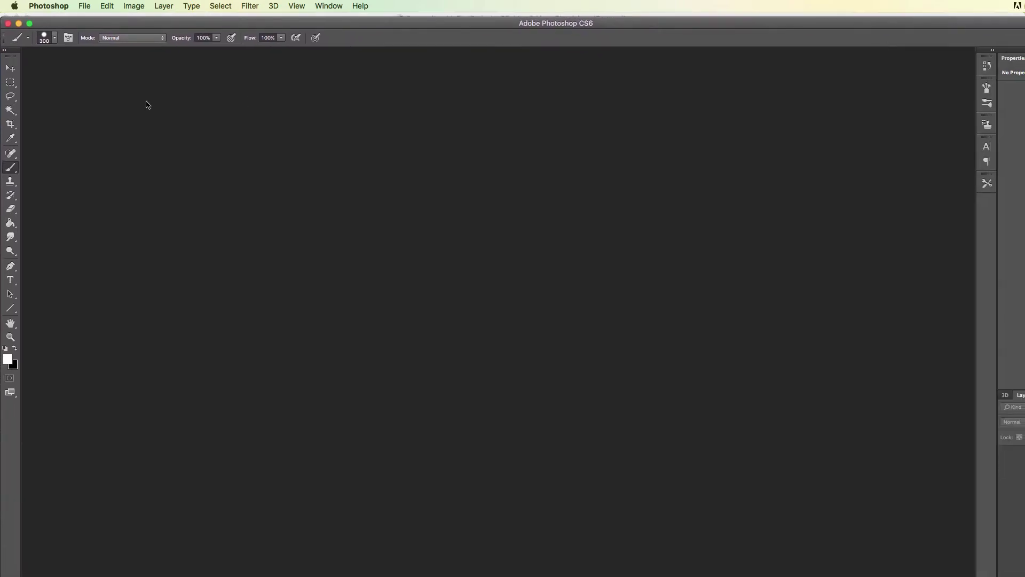
# Step: Create a new 512×512 transparent image
pyautogui.click(87, 7)
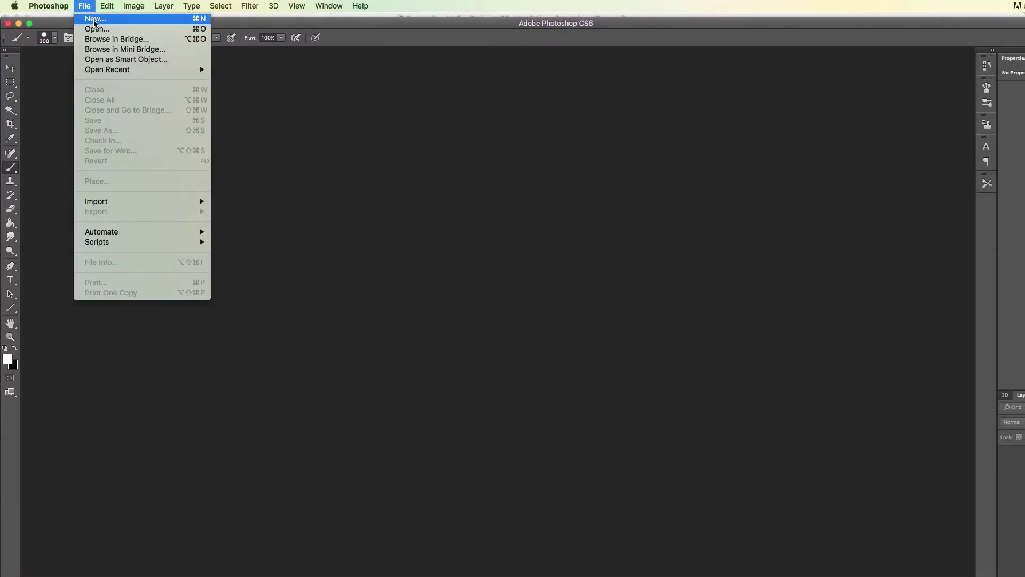
pyautogui.click(95, 19)
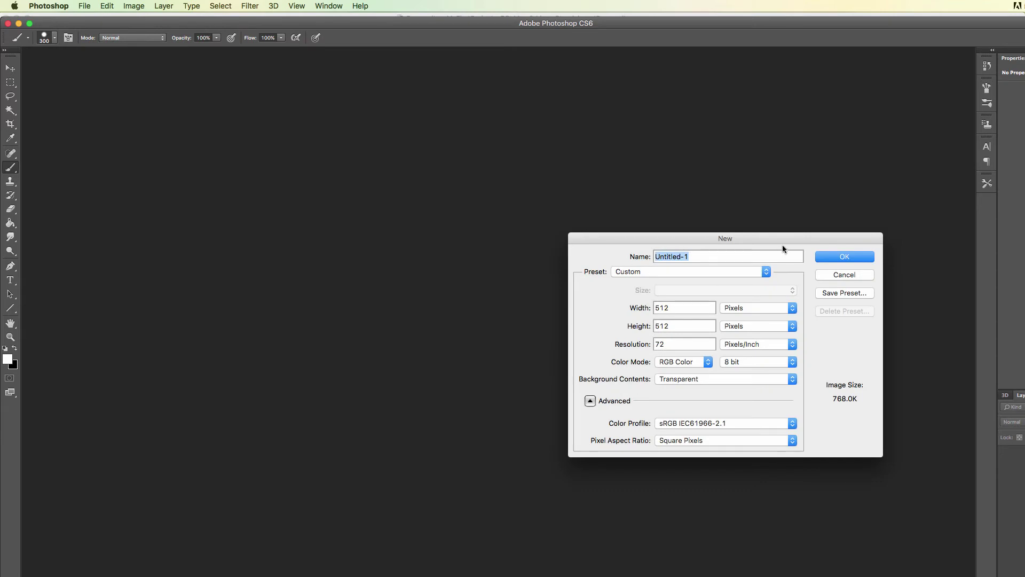
pyautogui.moveTo(783, 244); pyautogui.dragTo(533, 186)
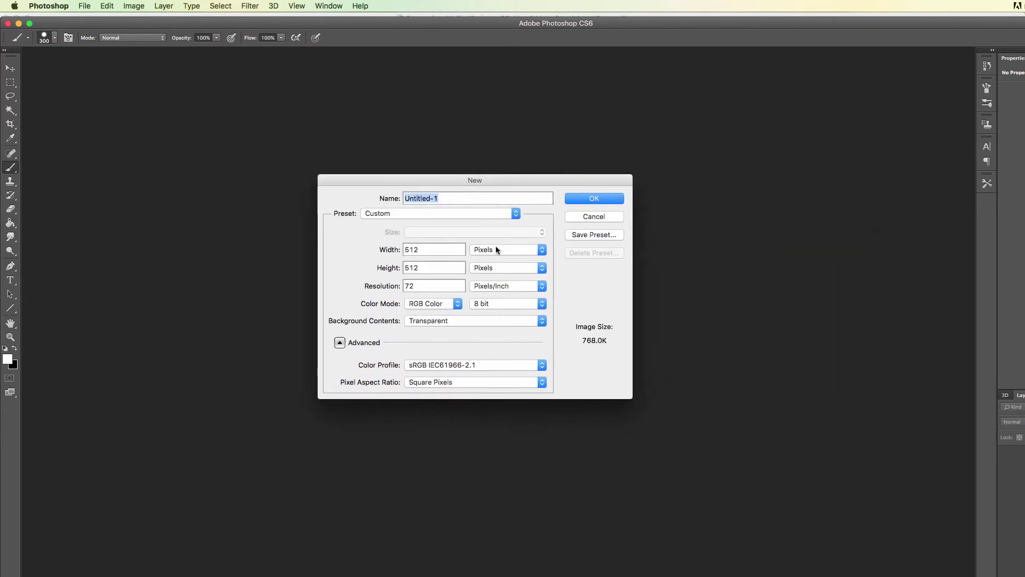
pyautogui.click(592, 199)
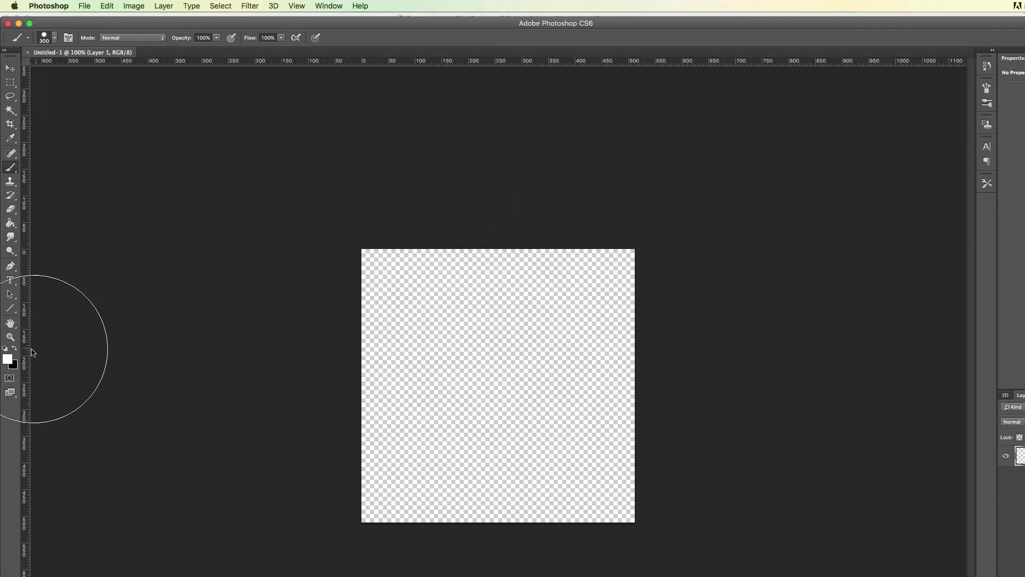
# Step: Set the foreground colour to dark green and paint over the canvas with the 300 px brush
pyautogui.click(8, 364)
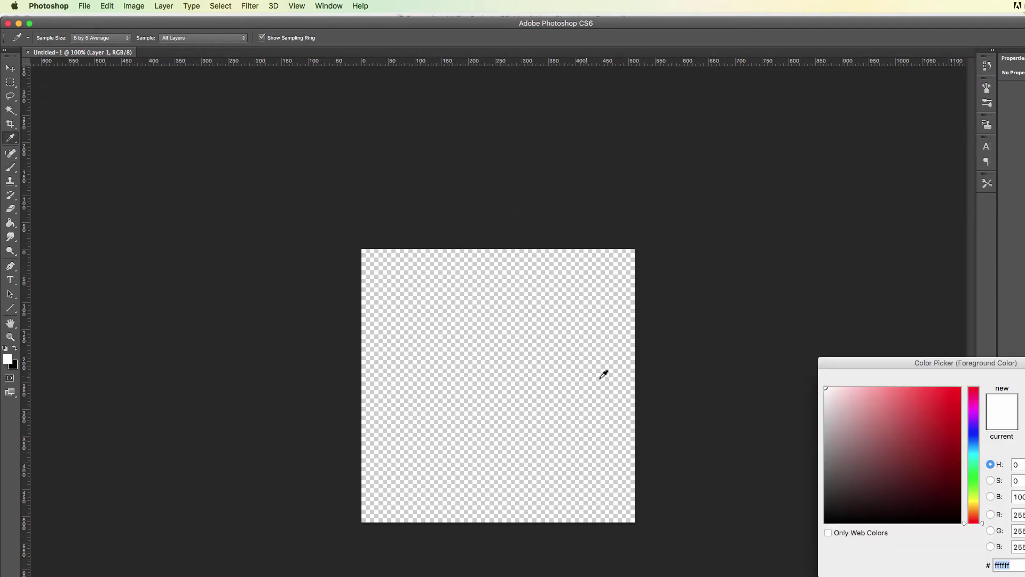
pyautogui.click(976, 472)
pyautogui.moveTo(977, 473)
pyautogui.mouseDown()
pyautogui.moveTo(976, 485)
pyautogui.moveTo(946, 489)
pyautogui.moveTo(967, 474)
pyautogui.mouseUp()
pyautogui.press('Return')
pyautogui.moveTo(646, 261)
pyautogui.mouseDown()
pyautogui.moveTo(446, 268)
pyautogui.moveTo(393, 293)
pyautogui.moveTo(402, 488)
pyautogui.moveTo(627, 485)
pyautogui.moveTo(545, 361)
pyautogui.moveTo(487, 394)
pyautogui.mouseUp()
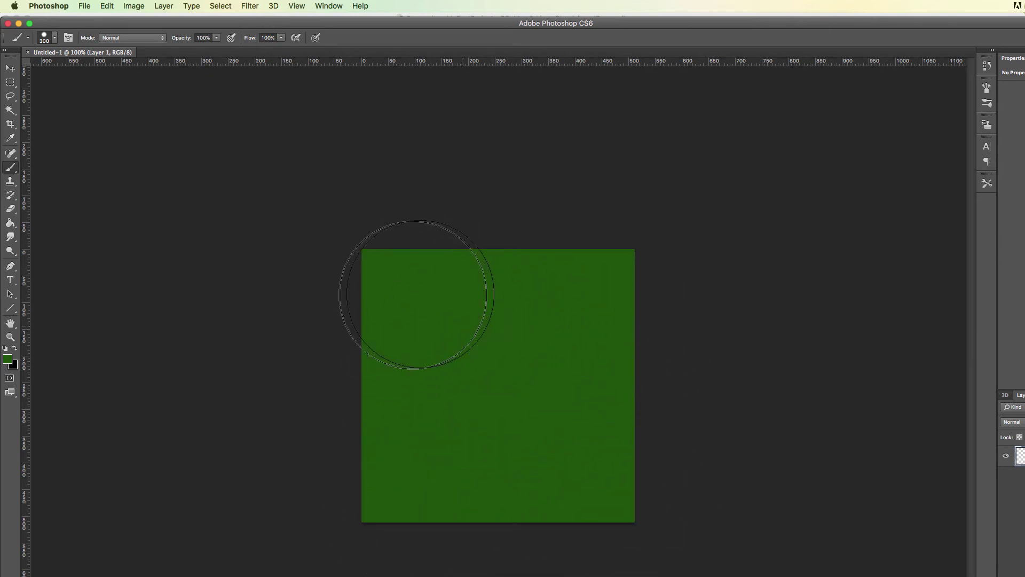
# Step: Save the green square in PNG format as paint.png, accepting the default PNG options
pyautogui.click(85, 6)
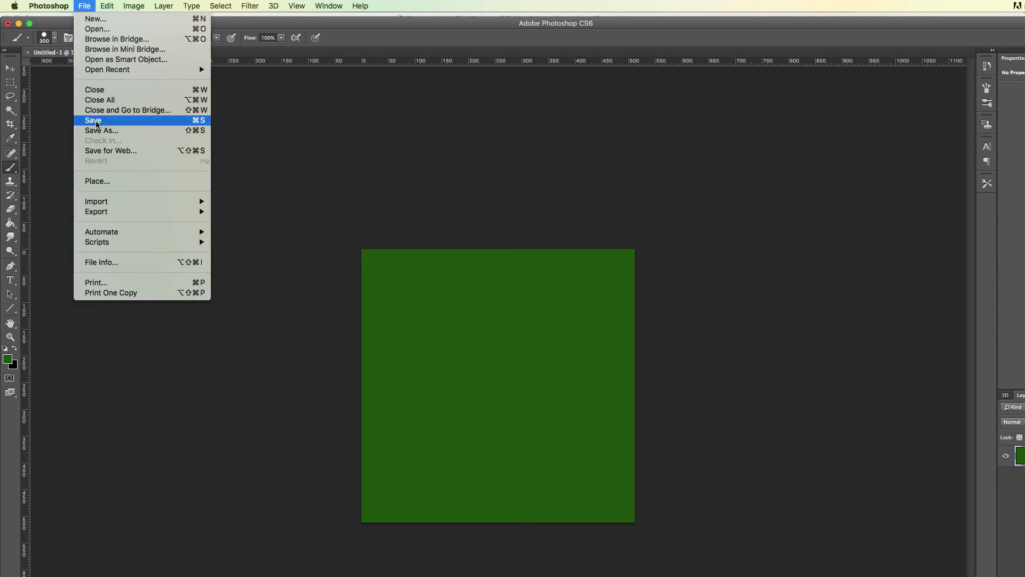
pyautogui.click(344, 69)
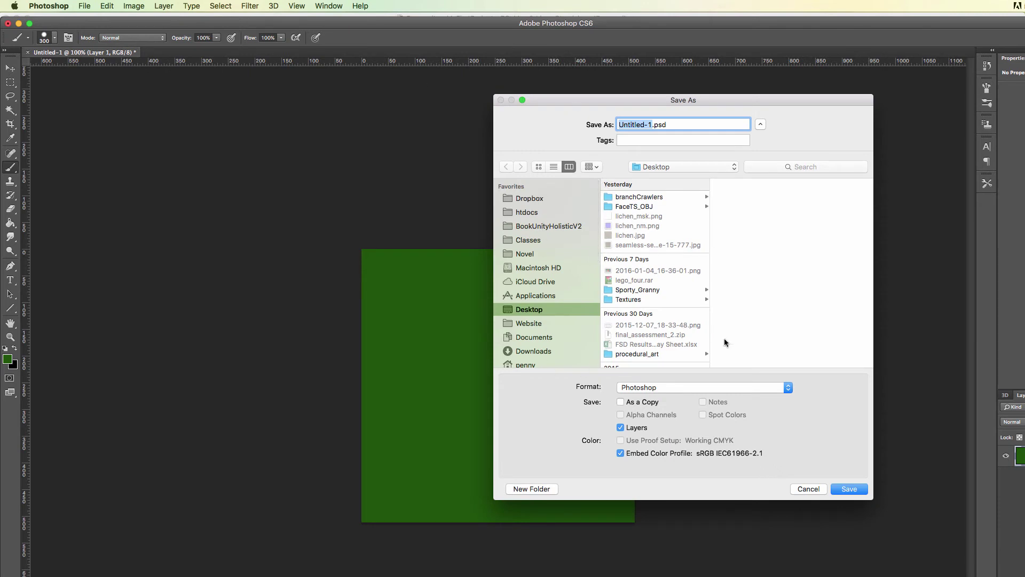
pyautogui.click(788, 388)
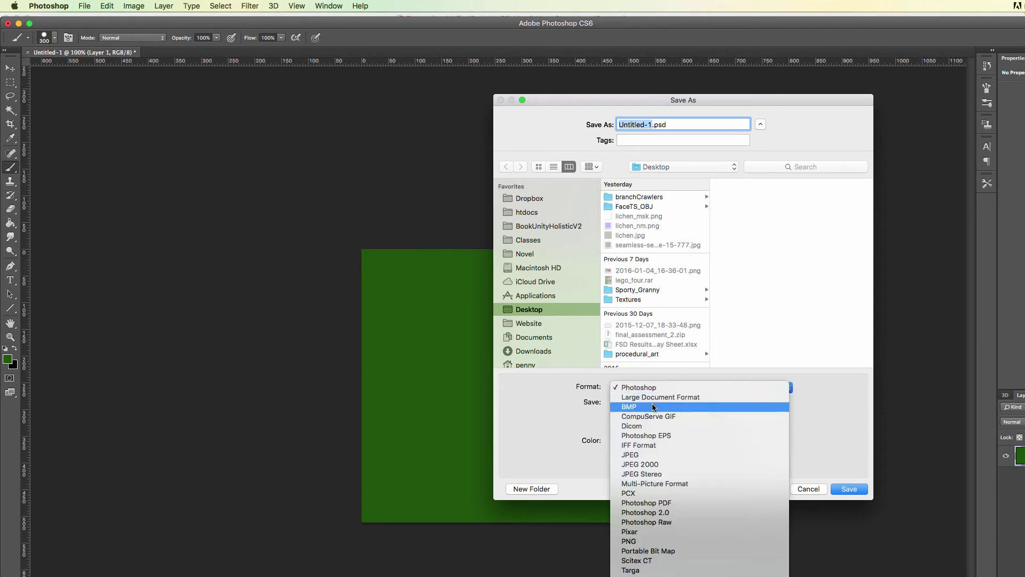
pyautogui.click(643, 541)
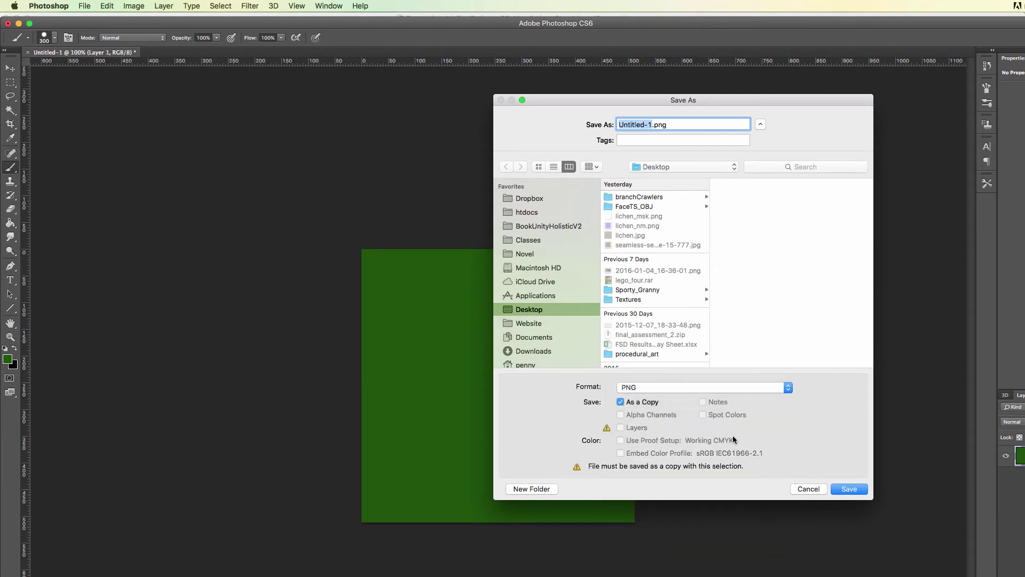
pyautogui.write('paint')
pyautogui.click(855, 490)
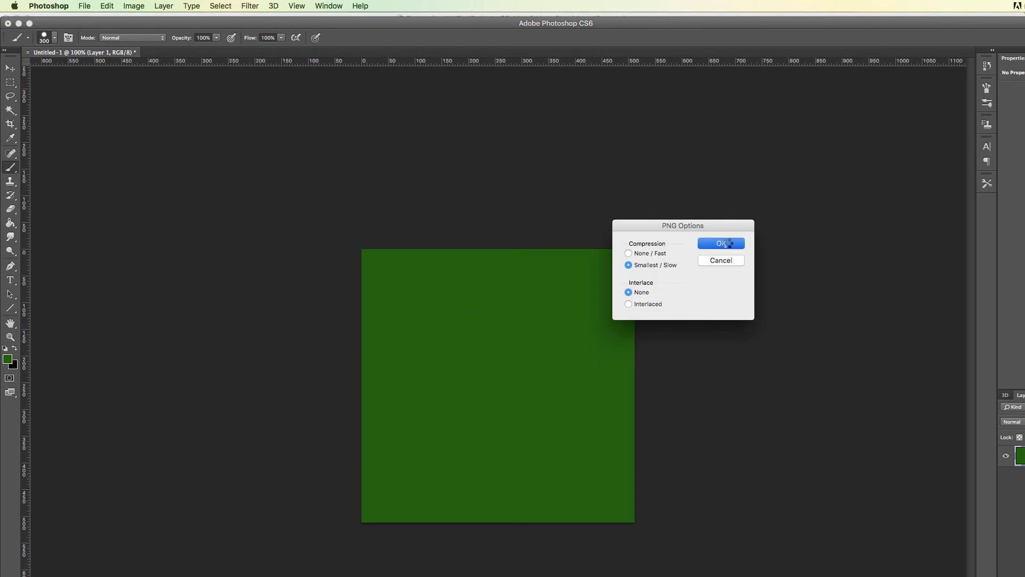
pyautogui.click(727, 244)
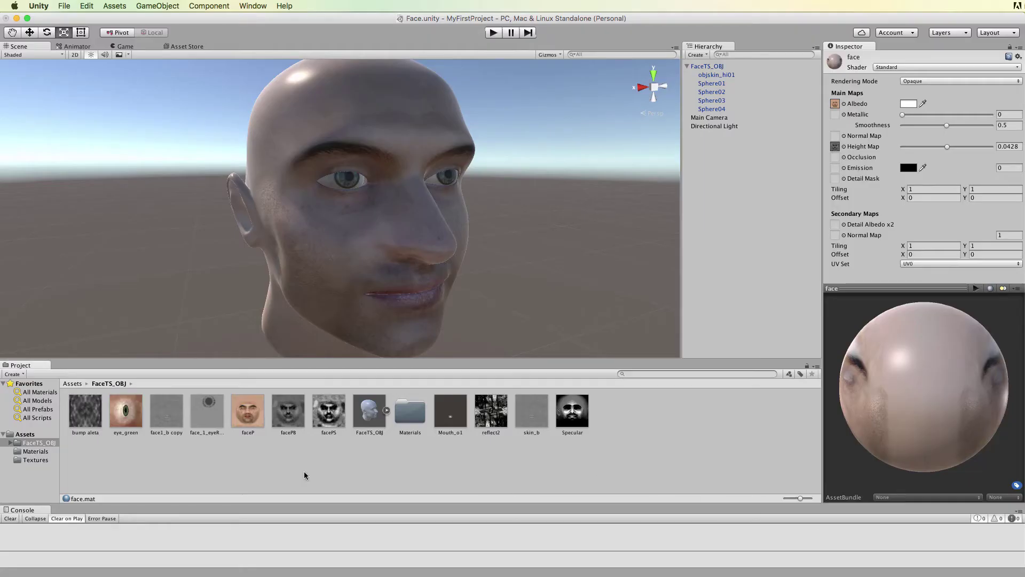
# Step: Import paint.png into Assets > Textures and assign it to the face material's Detail Albedo x2 slot
pyautogui.click(42, 461)
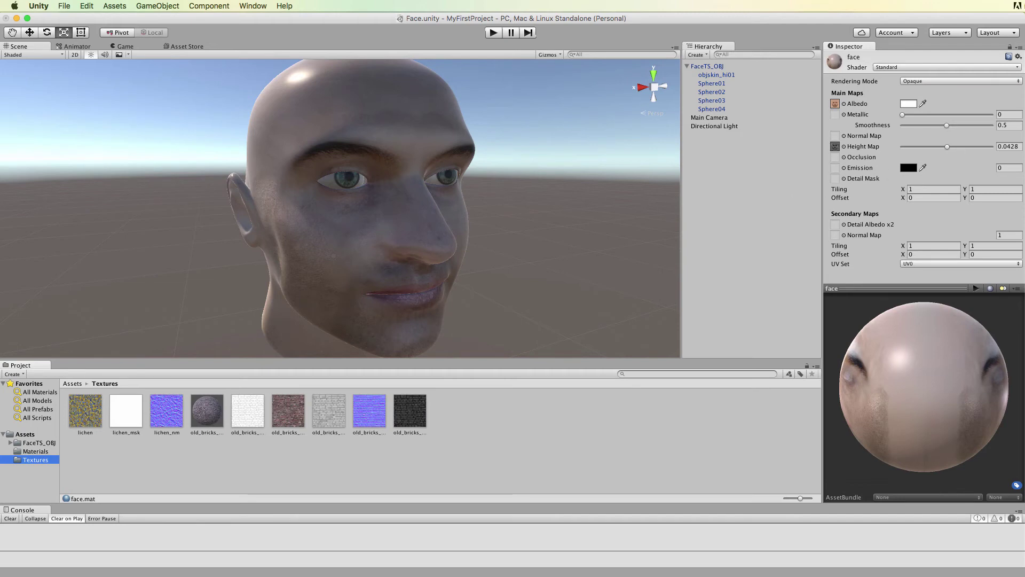
pyautogui.moveTo(1024, 166); pyautogui.dragTo(643, 435)
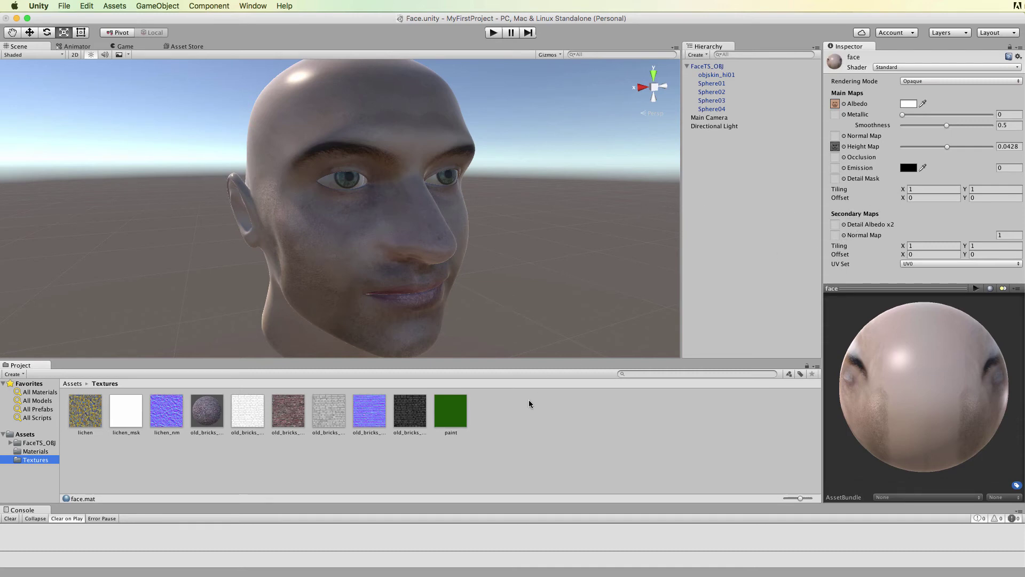
pyautogui.moveTo(456, 418)
pyautogui.mouseDown()
pyautogui.moveTo(774, 247)
pyautogui.moveTo(837, 226)
pyautogui.mouseUp()
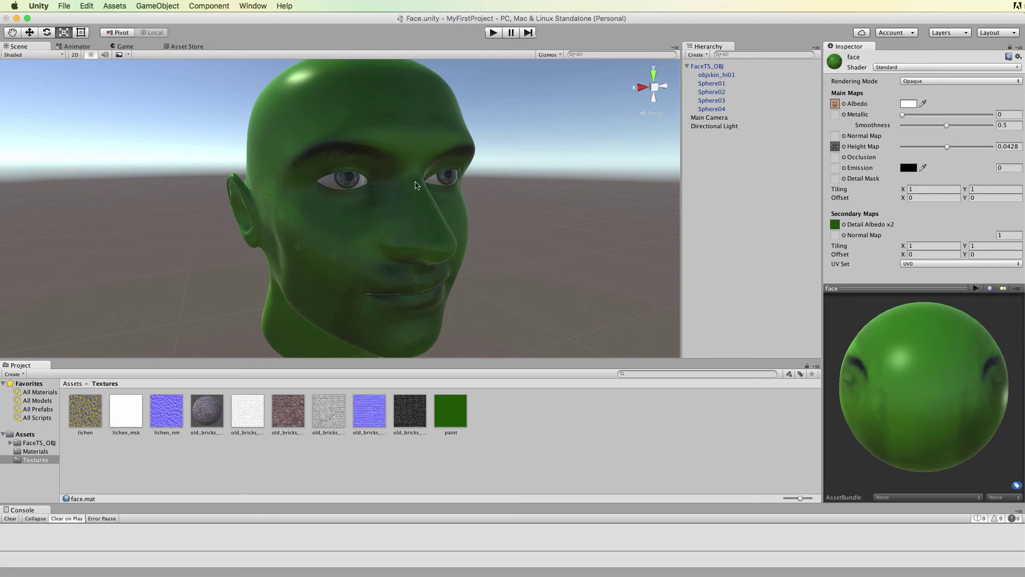
pyautogui.click(603, 569)
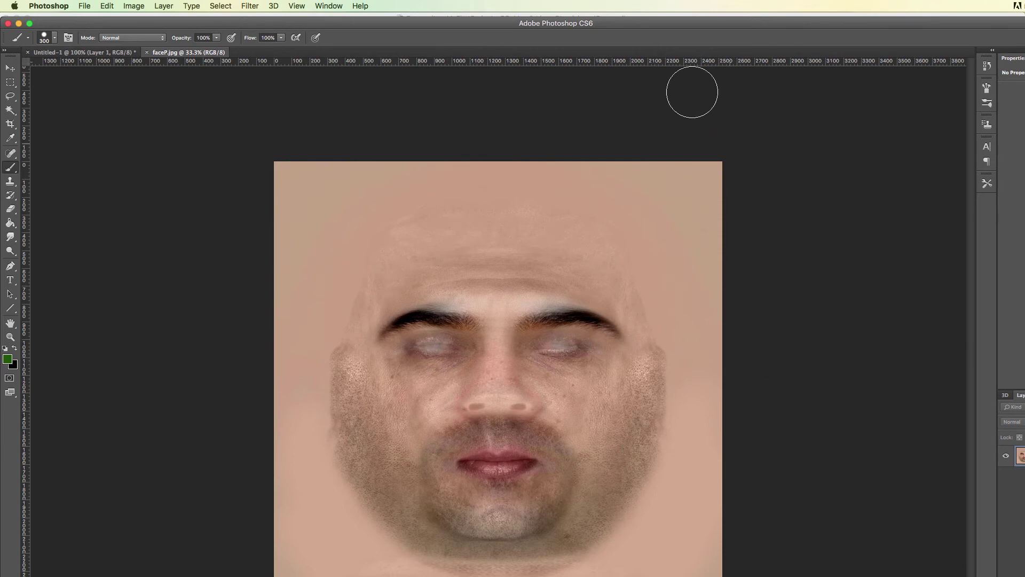
# Step: Bring up faceP.jpg in Photoshop as a second document beside the green square
pyautogui.moveTo(647, 24)
pyautogui.mouseDown()
pyautogui.moveTo(656, 12)
pyautogui.moveTo(641, 4)
pyautogui.mouseUp()
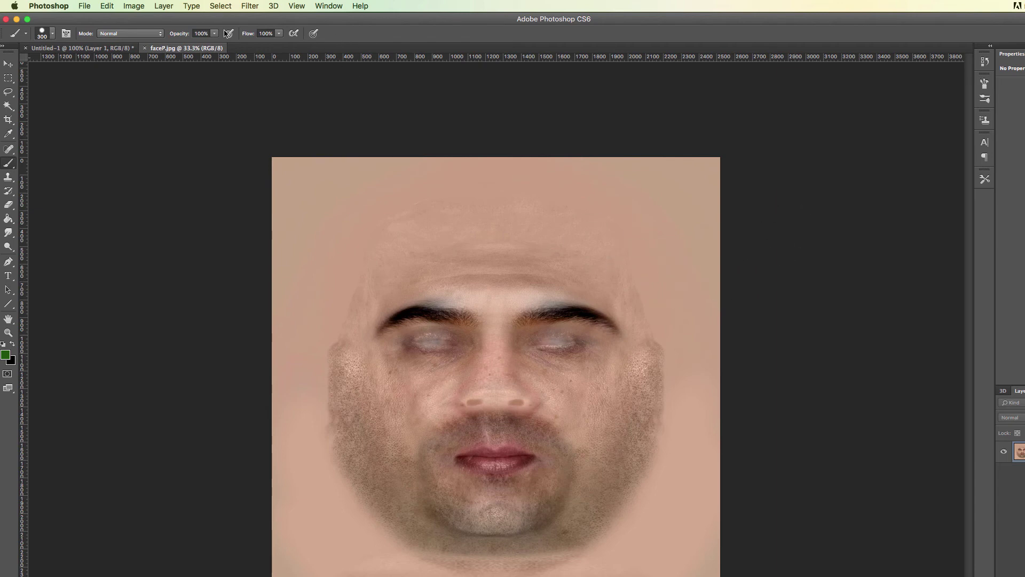
# Step: Resize faceP.jpg to 512 pixels wide with proportions constrained in Image Size
pyautogui.click(134, 7)
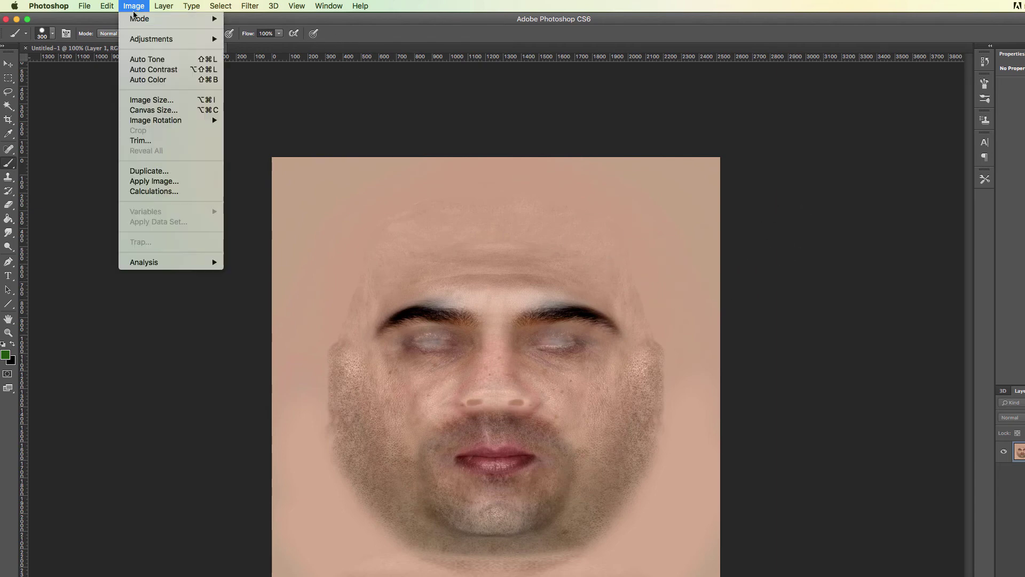
pyautogui.click(151, 102)
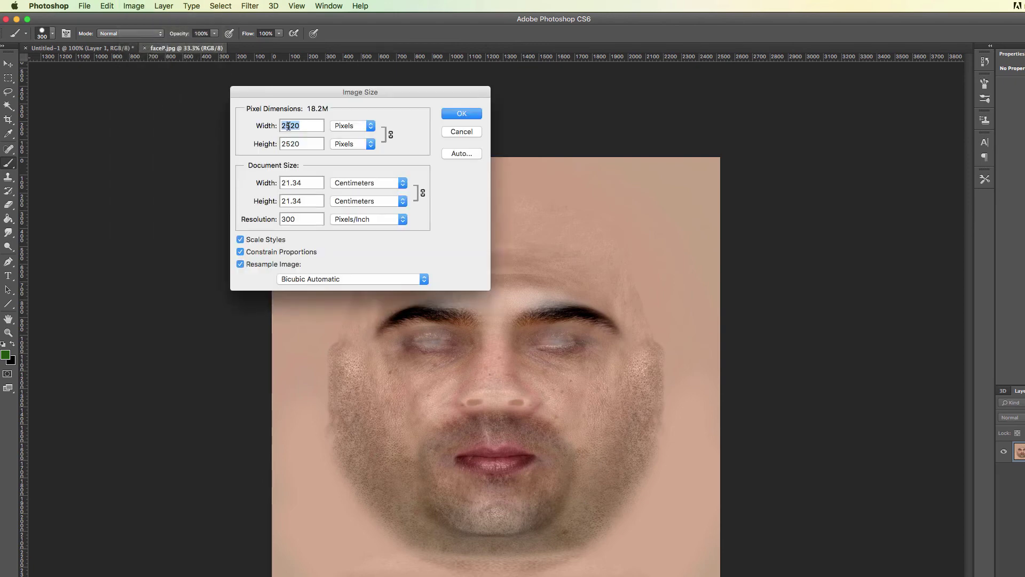
pyautogui.write('512')
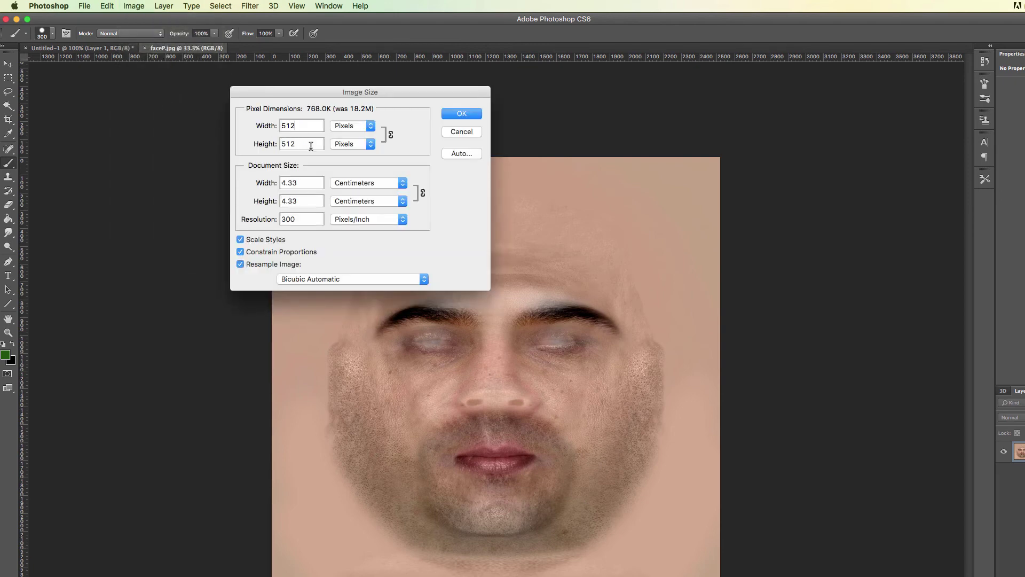
pyautogui.click(457, 115)
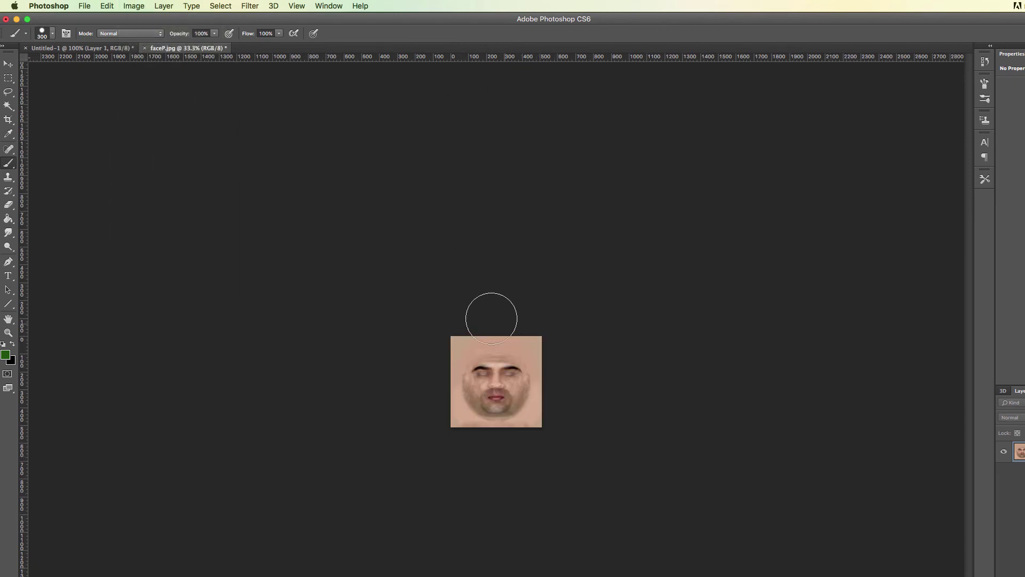
pyautogui.keyDown('alt'); pyautogui.scroll(8, 438, 427); pyautogui.keyUp('alt')
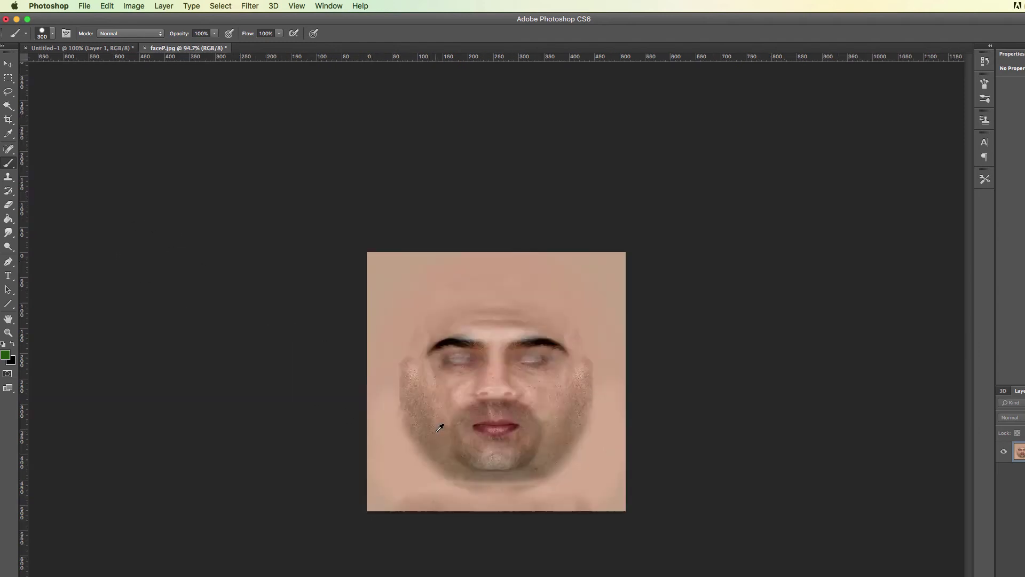
pyautogui.keyDown('alt'); pyautogui.scroll(-4, 438, 427); pyautogui.keyUp('alt')
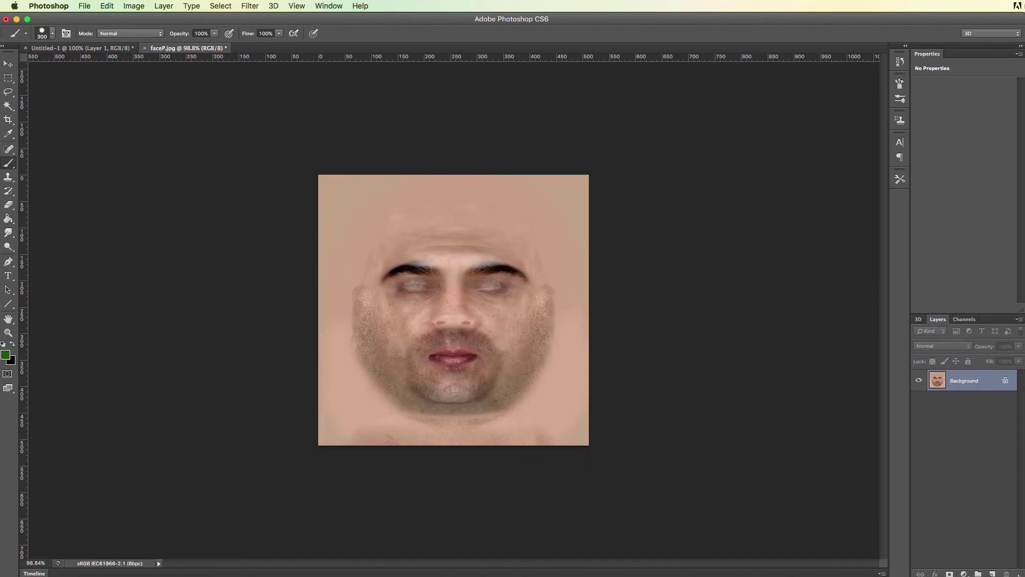
# Step: Add a new empty layer above the face and set the foreground colour to white
pyautogui.click(993, 573)
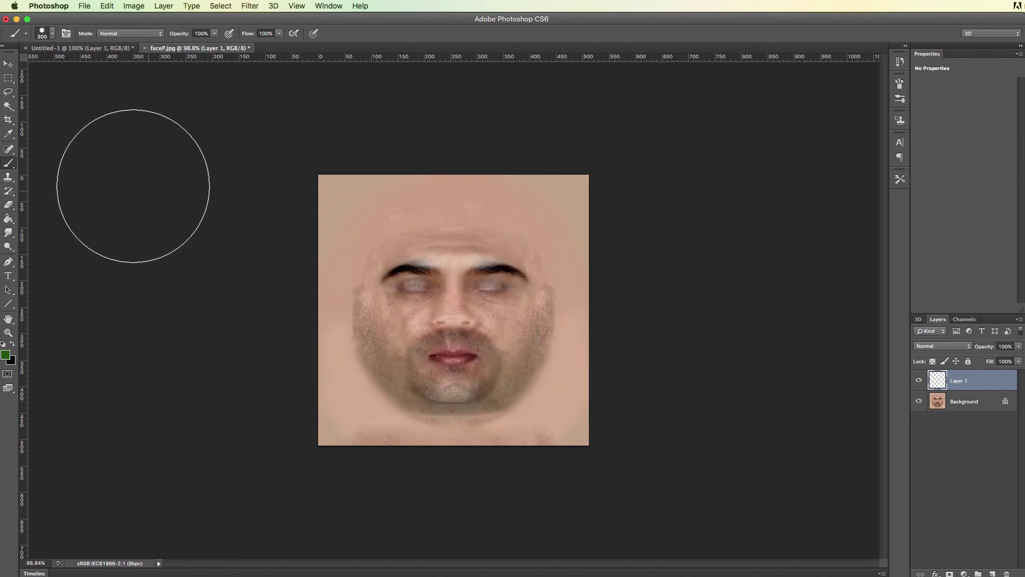
pyautogui.click(6, 355)
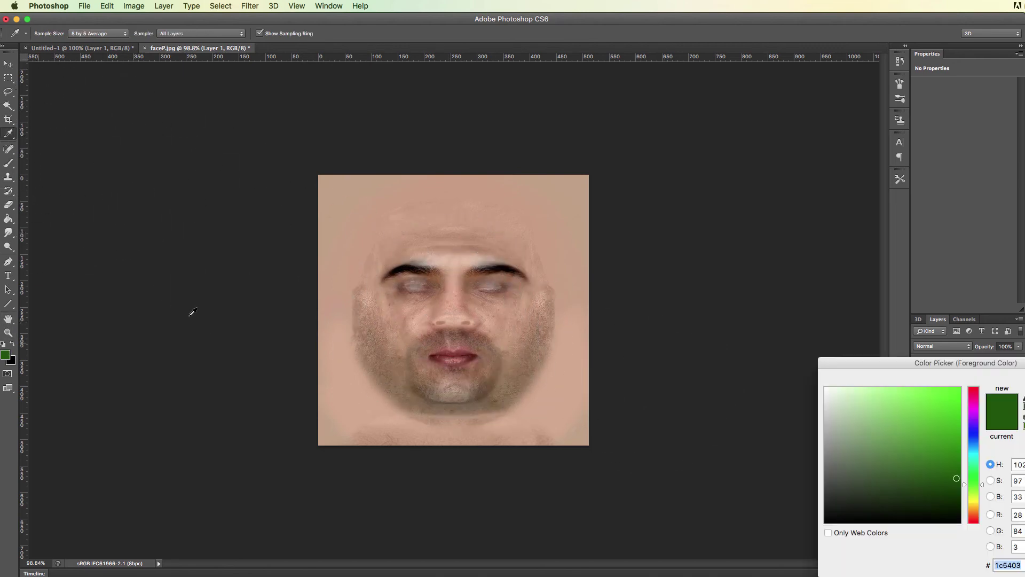
pyautogui.moveTo(903, 469); pyautogui.dragTo(769, 362)
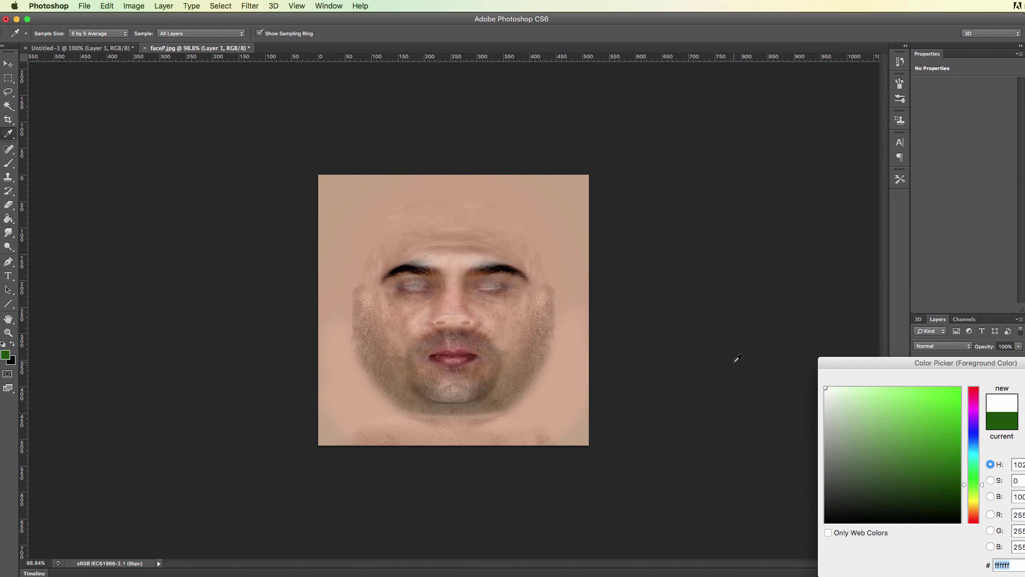
pyautogui.press('Return')
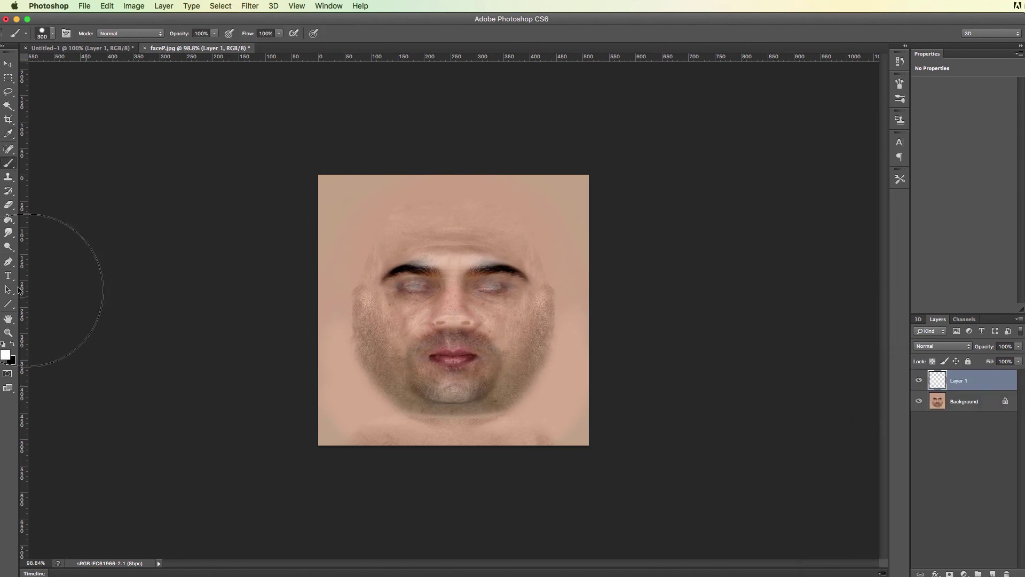
# Step: Shrink the brush to about 63 px and paint white stripes under the eyes and across the cheeks
pyautogui.click(52, 34)
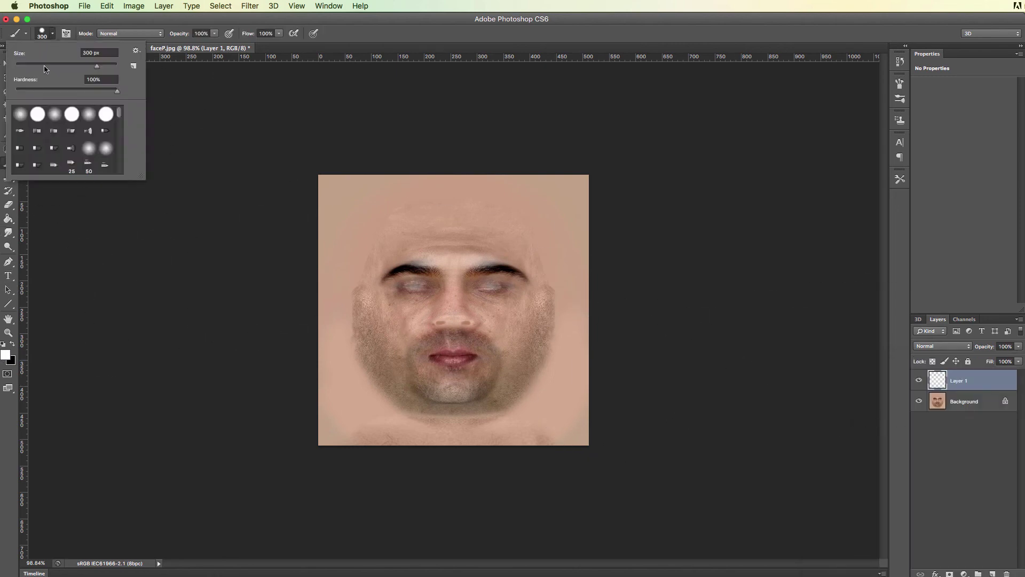
pyautogui.click(46, 65)
pyautogui.moveTo(477, 307); pyautogui.dragTo(531, 308)
pyautogui.moveTo(432, 306)
pyautogui.mouseDown()
pyautogui.moveTo(377, 300)
pyautogui.moveTo(413, 329)
pyautogui.moveTo(386, 329)
pyautogui.mouseUp()
pyautogui.moveTo(486, 334); pyautogui.dragTo(515, 335)
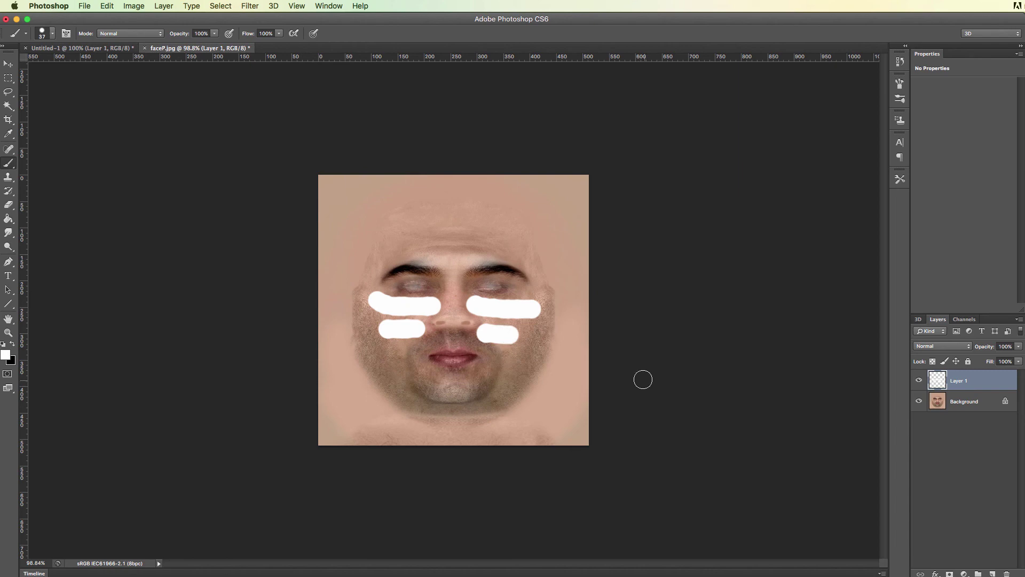
# Step: Hide the Background layer and save the white stripes alone as facedm.png in PNG format
pyautogui.click(919, 401)
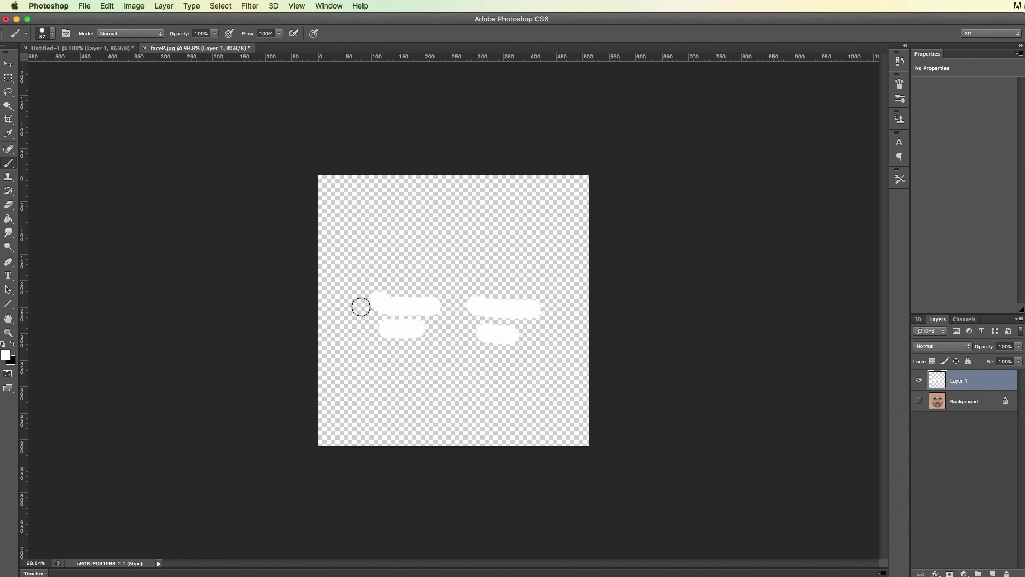
pyautogui.click(89, 8)
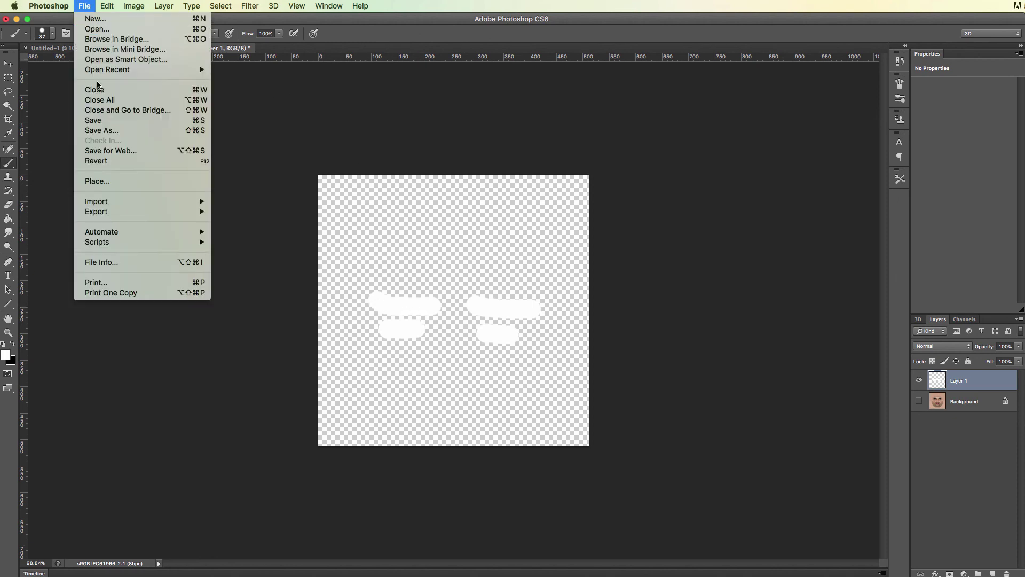
pyautogui.click(99, 120)
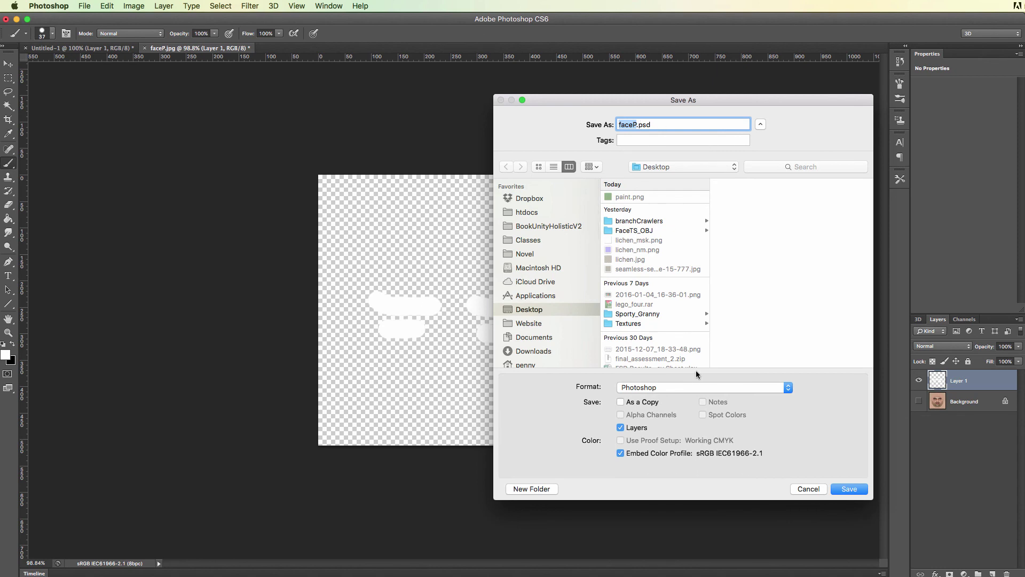
pyautogui.click(788, 388)
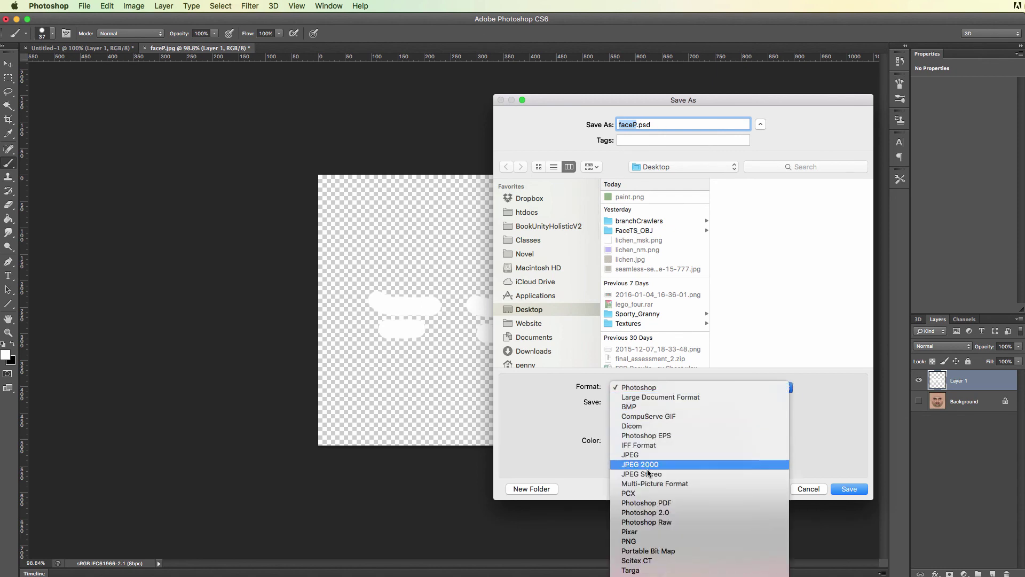
pyautogui.click(641, 541)
pyautogui.click(637, 126)
pyautogui.press('BackSpace')
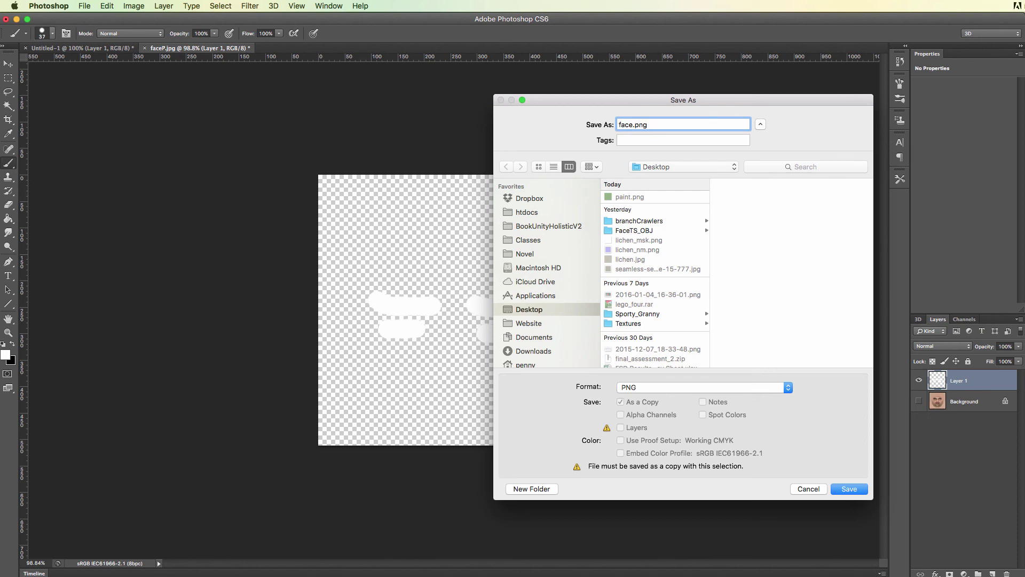
pyautogui.write('dm')
pyautogui.click(851, 489)
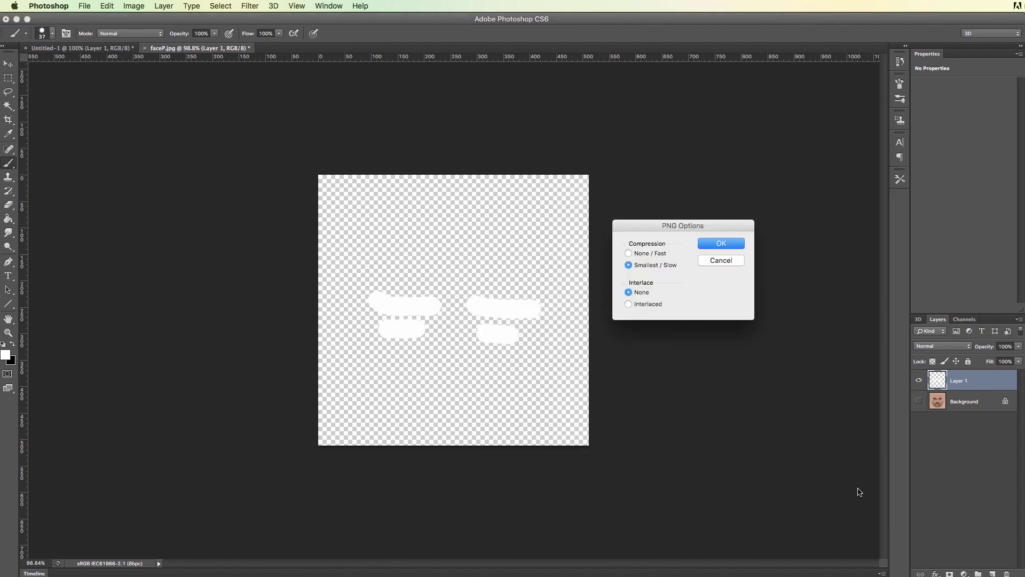
pyautogui.click(722, 243)
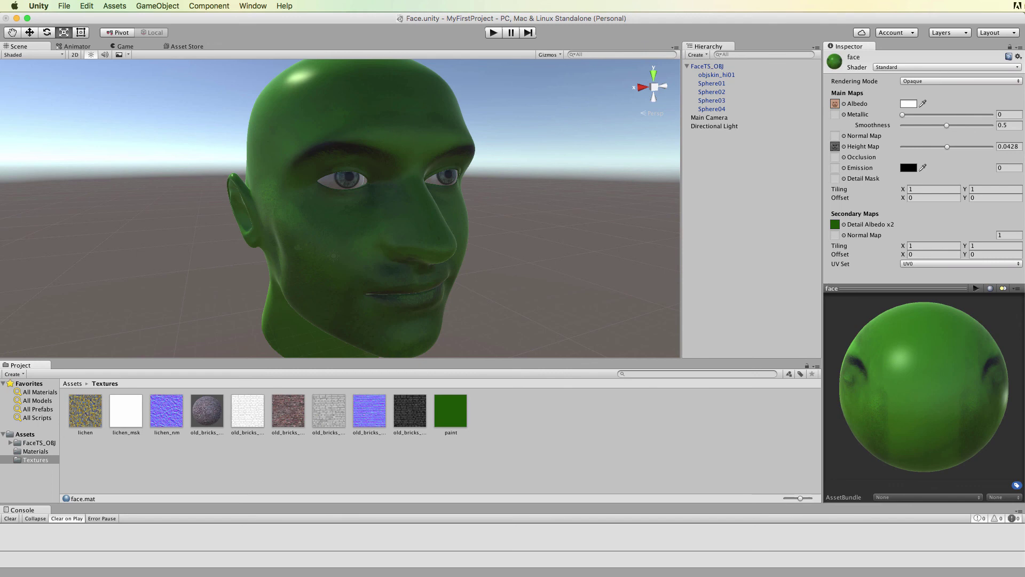
# Step: Import facedm.png into Textures and assign it as the face material's Detail Mask
pyautogui.moveTo(828, 346); pyautogui.dragTo(731, 435)
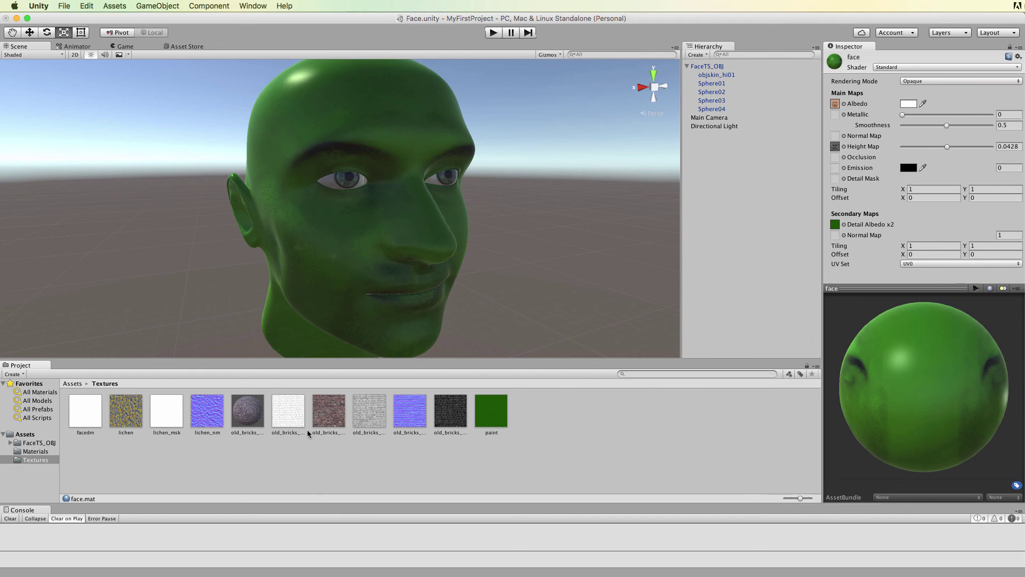
pyautogui.moveTo(85, 415); pyautogui.dragTo(835, 180)
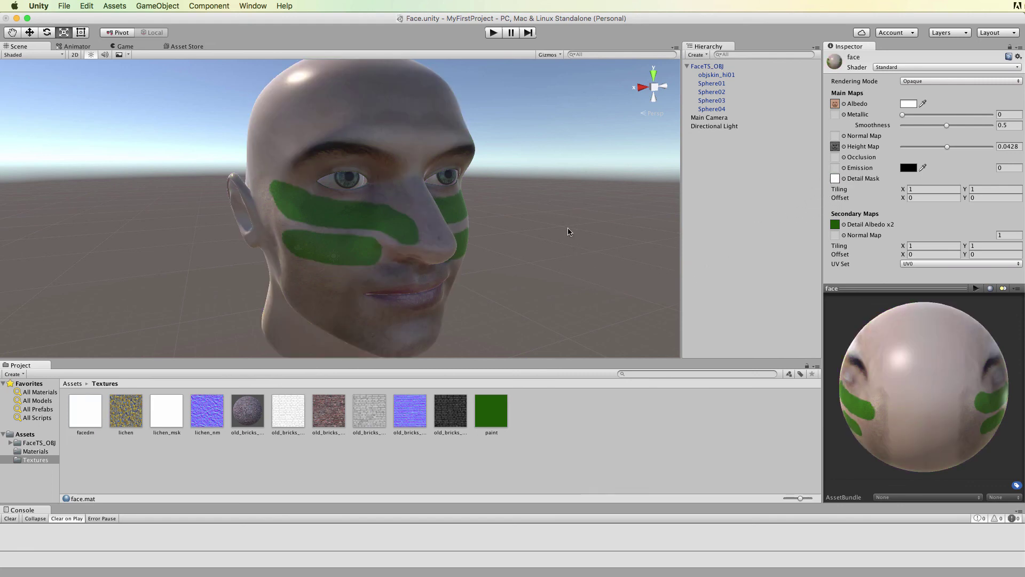
pyautogui.keyDown('alt'); pyautogui.moveTo(540, 235); pyautogui.dragTo(436, 228); pyautogui.keyUp('alt')
pyautogui.press('r')
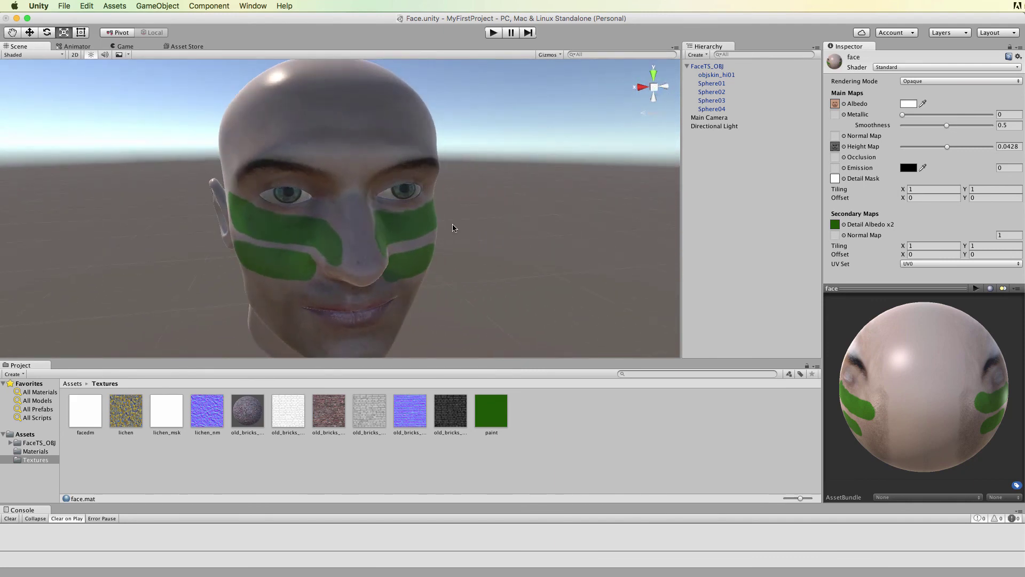